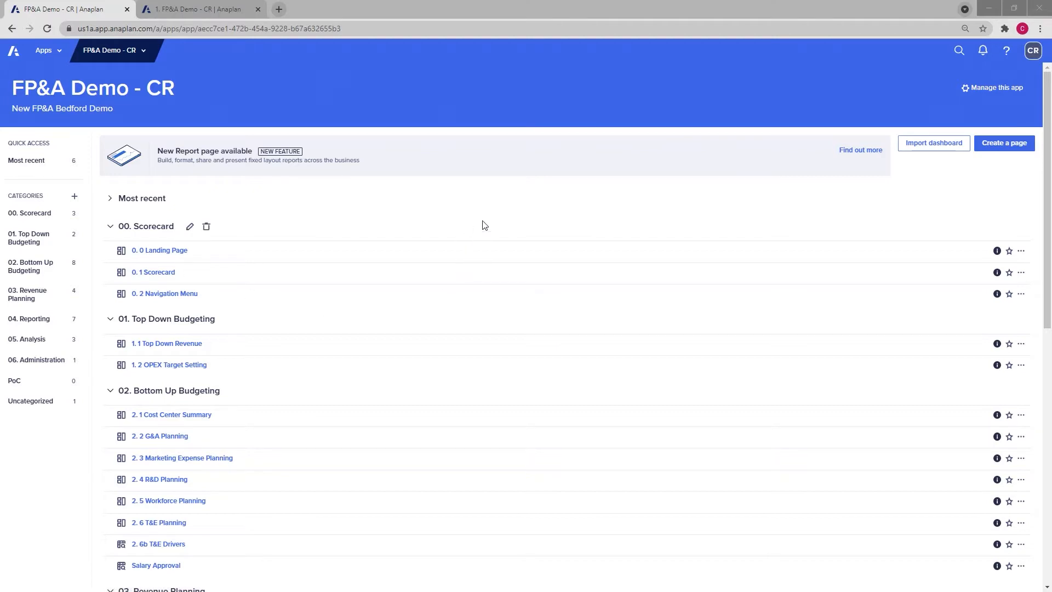
Create a report page named "Demo Report Page" in the Bedford Pre-Sales Red workspace using the 1. FP&A Demo - CR model.
{"action": "left_click", "coordinate": [1004, 143]}
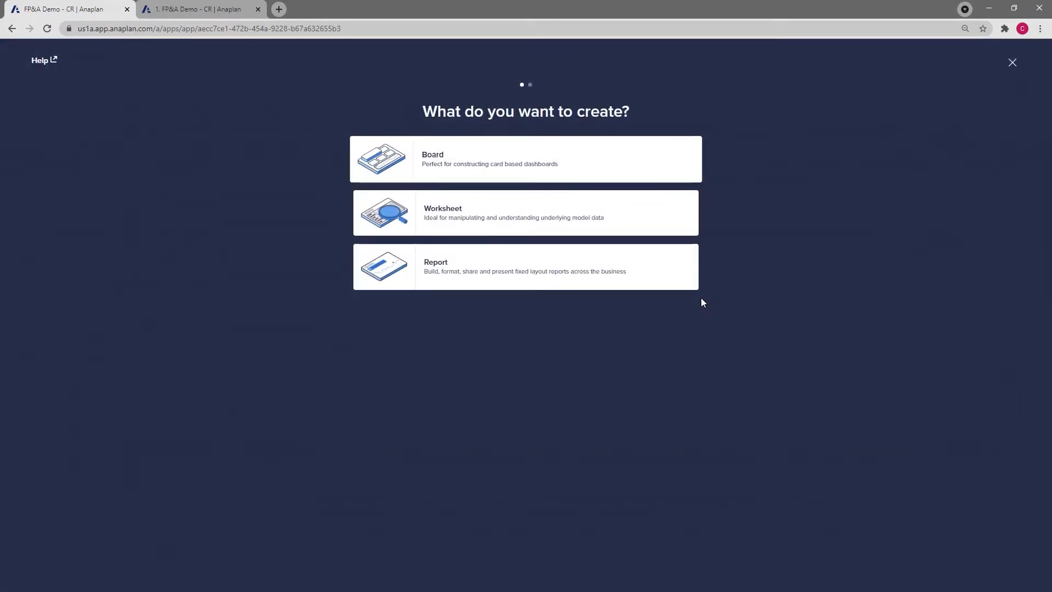
{"action": "left_click", "coordinate": [444, 266]}
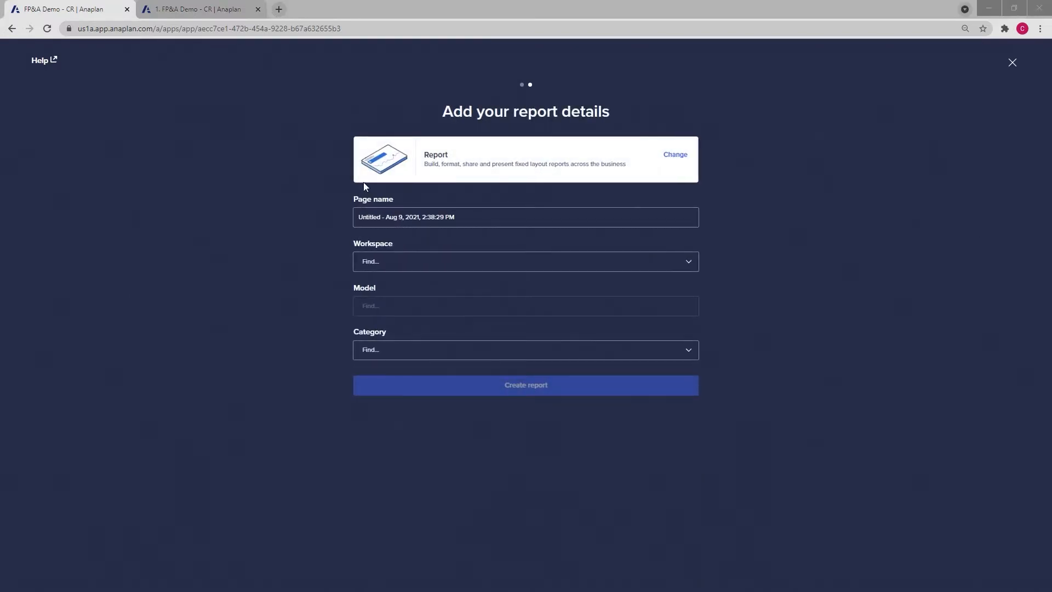
{"action": "left_click", "coordinate": [361, 217]}
{"action": "key", "text": "ctrl+a"}
{"action": "type", "text": "Demo Report Page"}
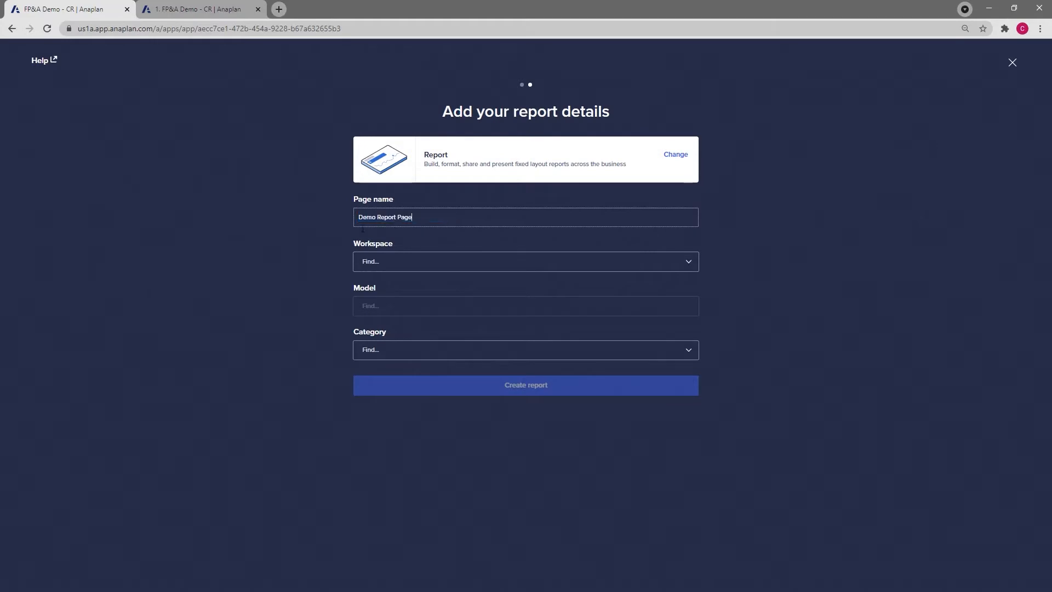
{"action": "left_click", "coordinate": [378, 262]}
{"action": "left_click", "coordinate": [398, 363]}
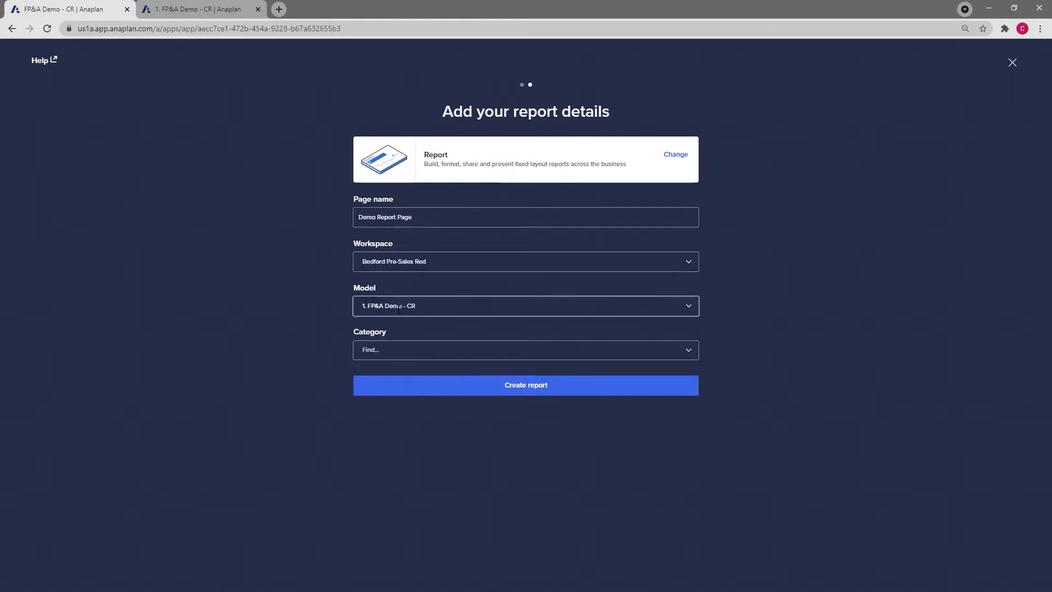
{"action": "left_click", "coordinate": [439, 388]}
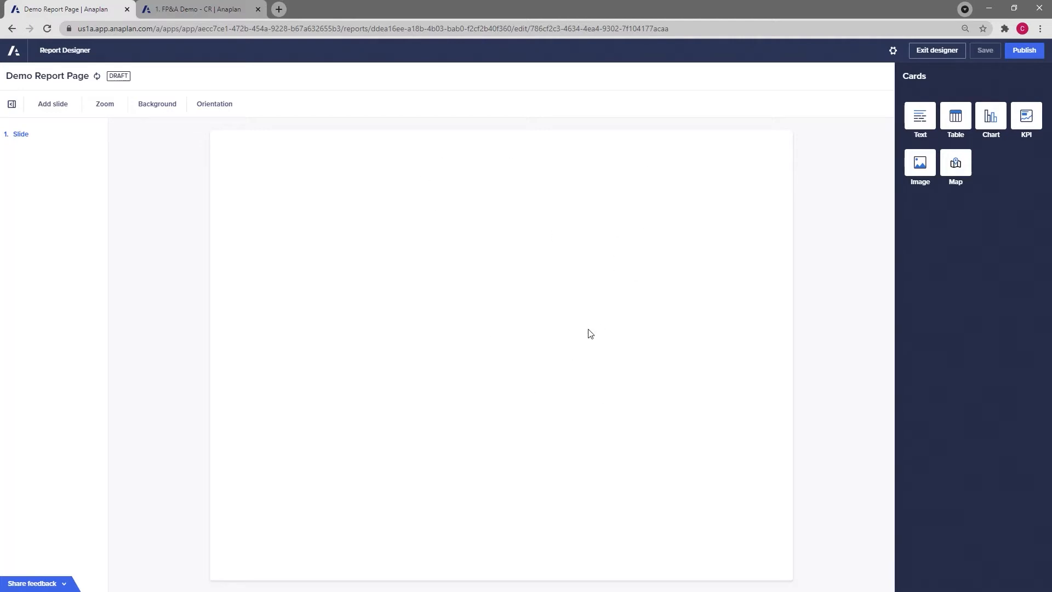
Check the page size options available for the report's slides.
{"action": "left_click", "coordinate": [891, 51]}
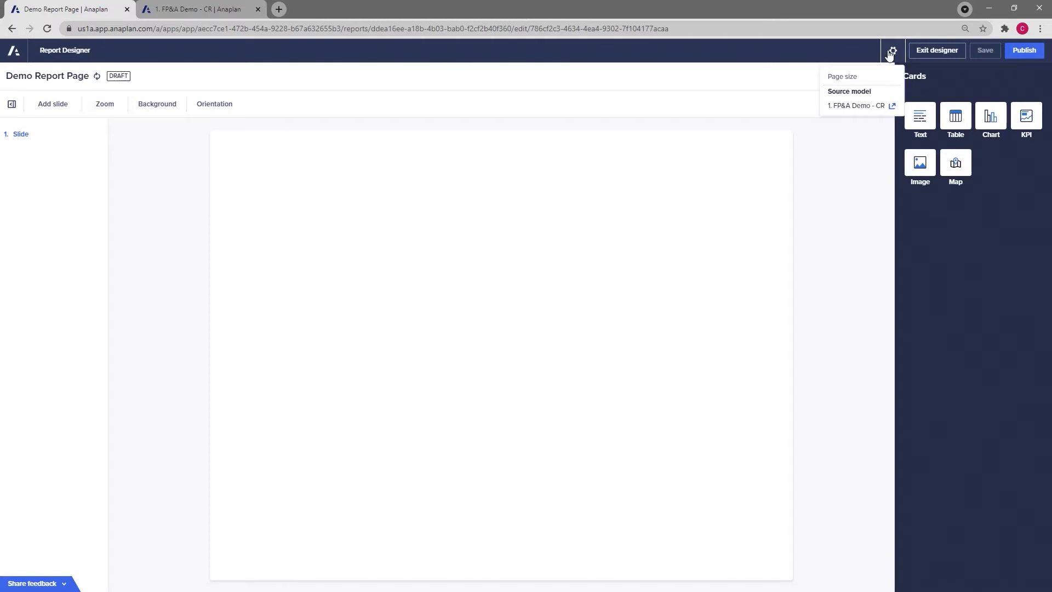
{"action": "left_click", "coordinate": [874, 80]}
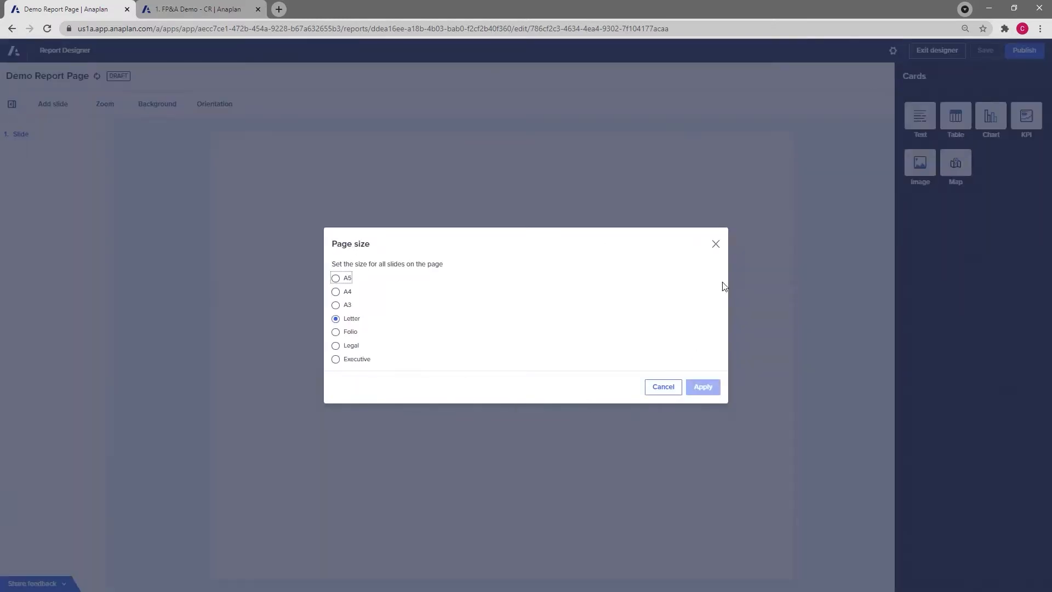
{"action": "left_click", "coordinate": [716, 244]}
Switch the slide to portrait orientation and give it a dark teal background.
{"action": "left_click", "coordinate": [219, 105]}
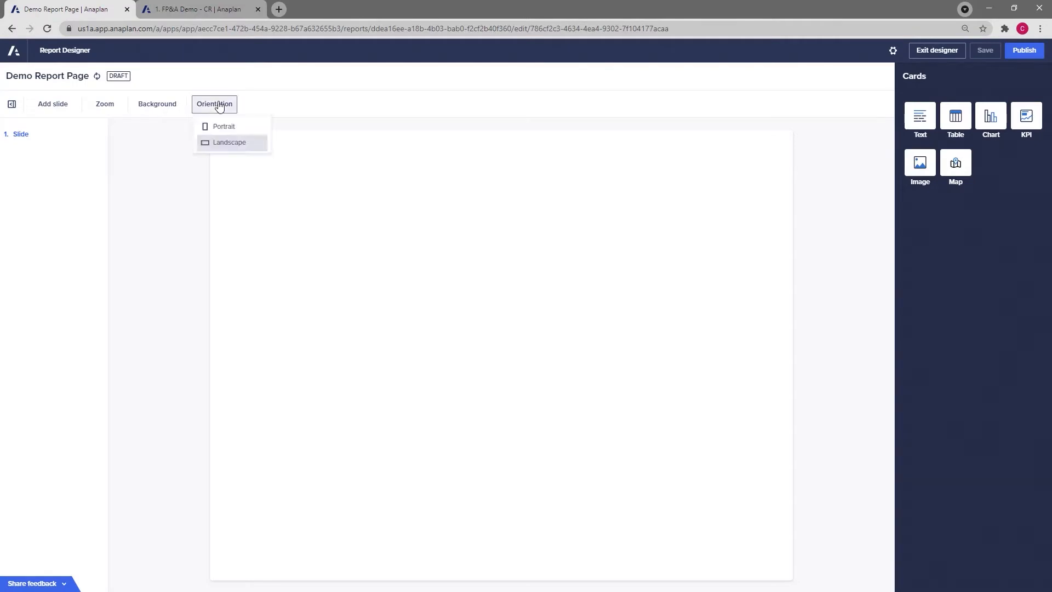
{"action": "left_click", "coordinate": [219, 128]}
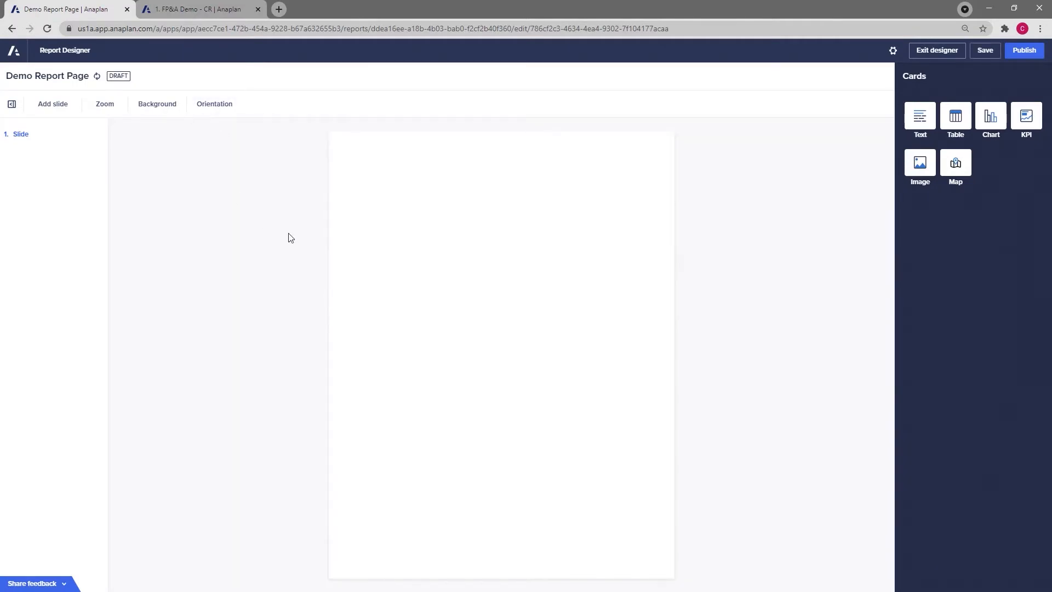
{"action": "left_click", "coordinate": [158, 108]}
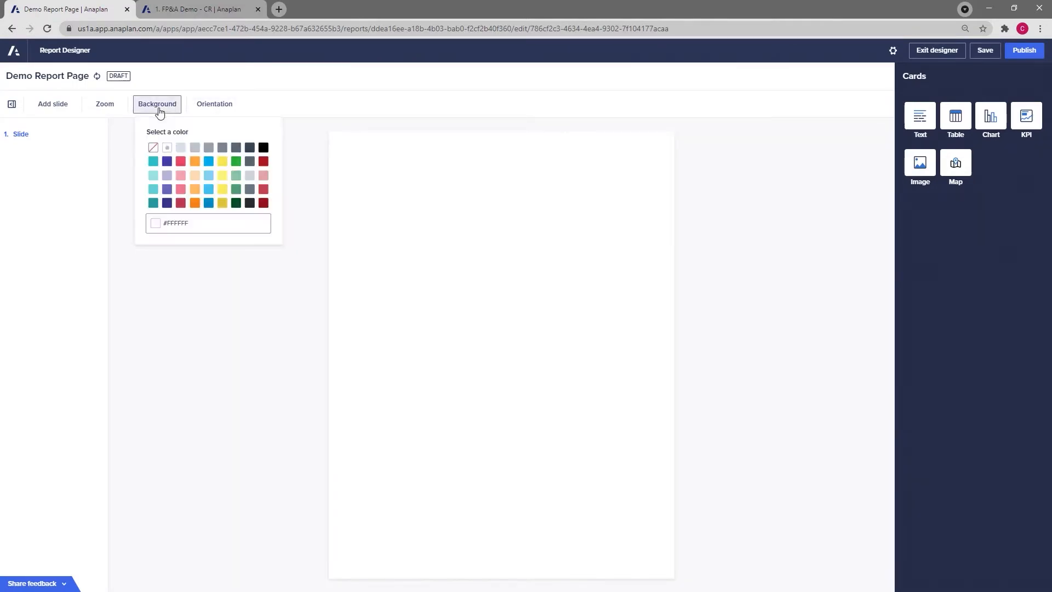
{"action": "left_click", "coordinate": [153, 204]}
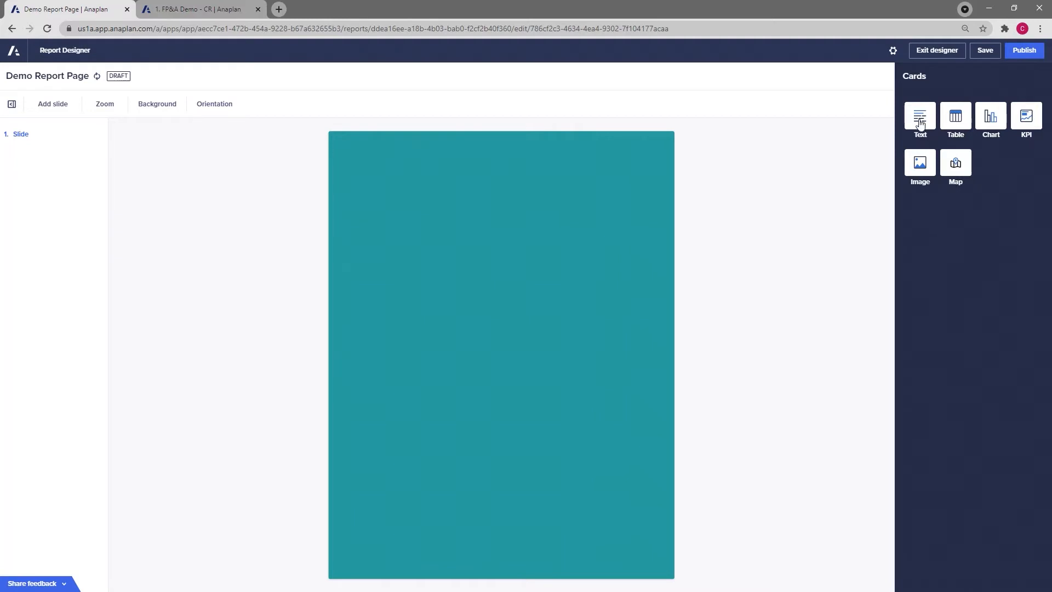
Add a small text card in the slide's upper-left area reading "Monthly Report Pack".
{"action": "left_click_drag", "start_coordinate": [921, 124], "coordinate": [402, 166]}
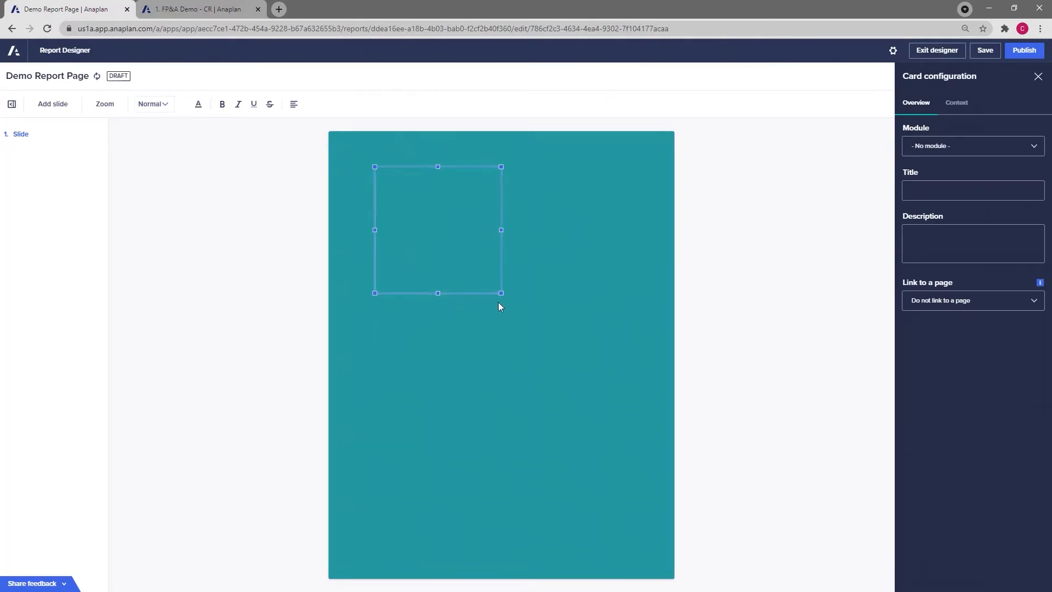
{"action": "left_click_drag", "start_coordinate": [500, 294], "coordinate": [492, 244]}
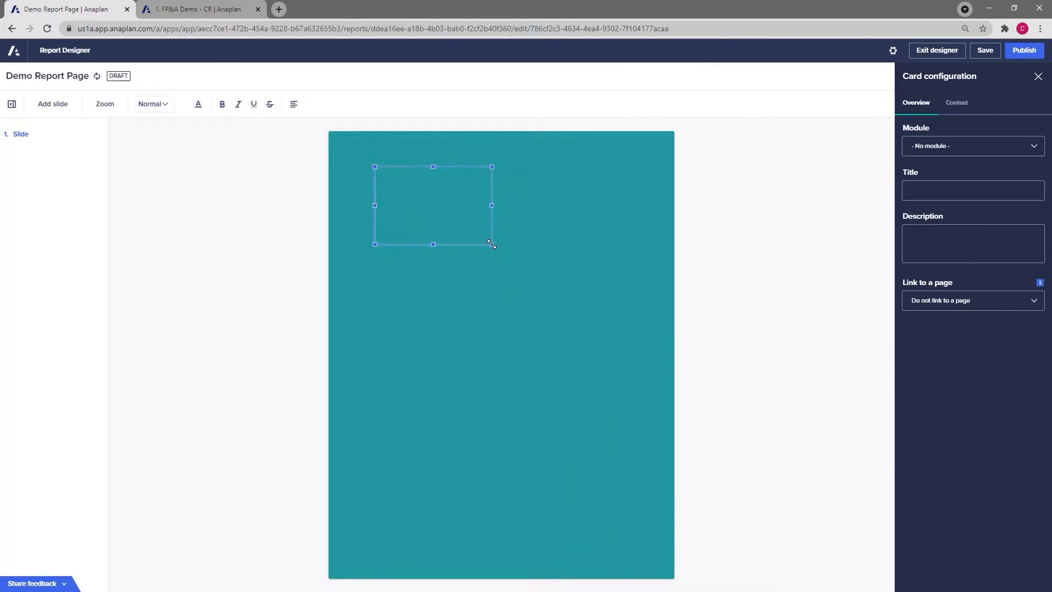
{"action": "left_click_drag", "start_coordinate": [492, 244], "coordinate": [487, 246]}
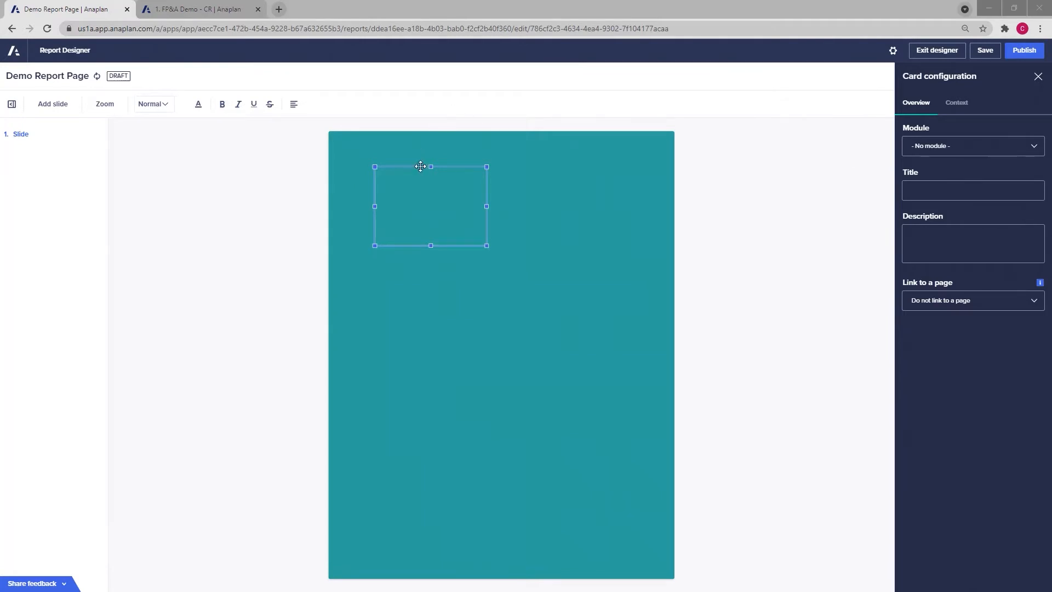
{"action": "left_click", "coordinate": [405, 181]}
{"action": "type", "text": "Monthly Report Pack"}
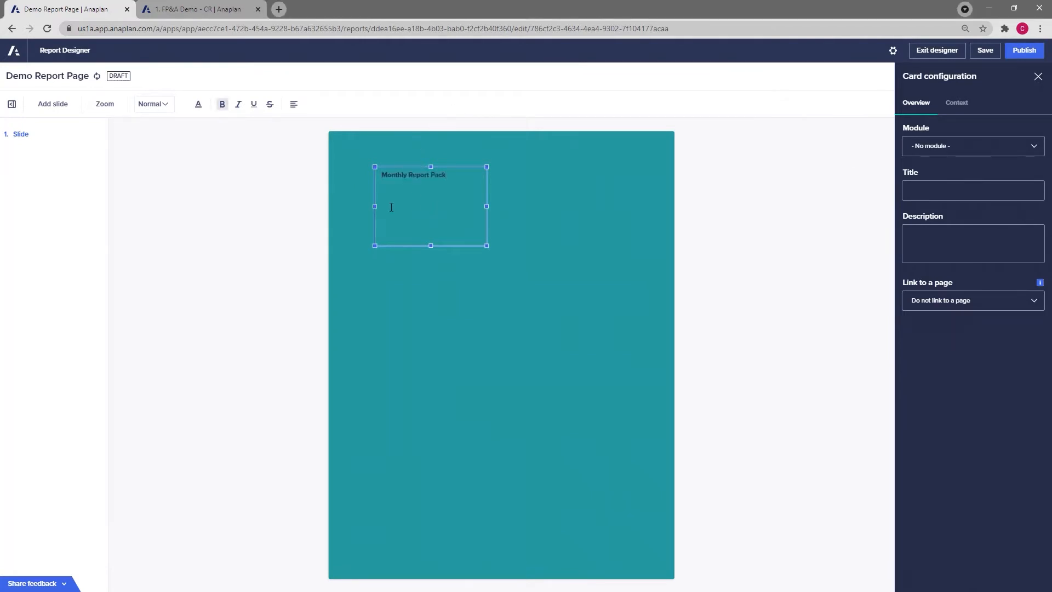
Format the "Monthly Report Pack" text as Heading 1 in bold white.
{"action": "left_click", "coordinate": [163, 104]}
{"action": "left_click", "coordinate": [163, 165]}
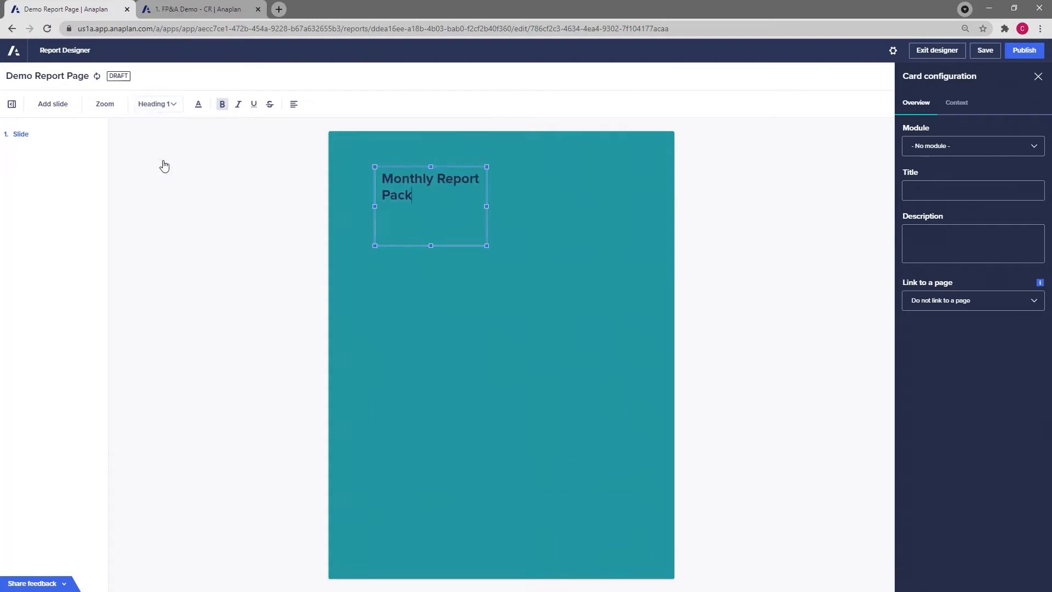
{"action": "left_click", "coordinate": [198, 105]}
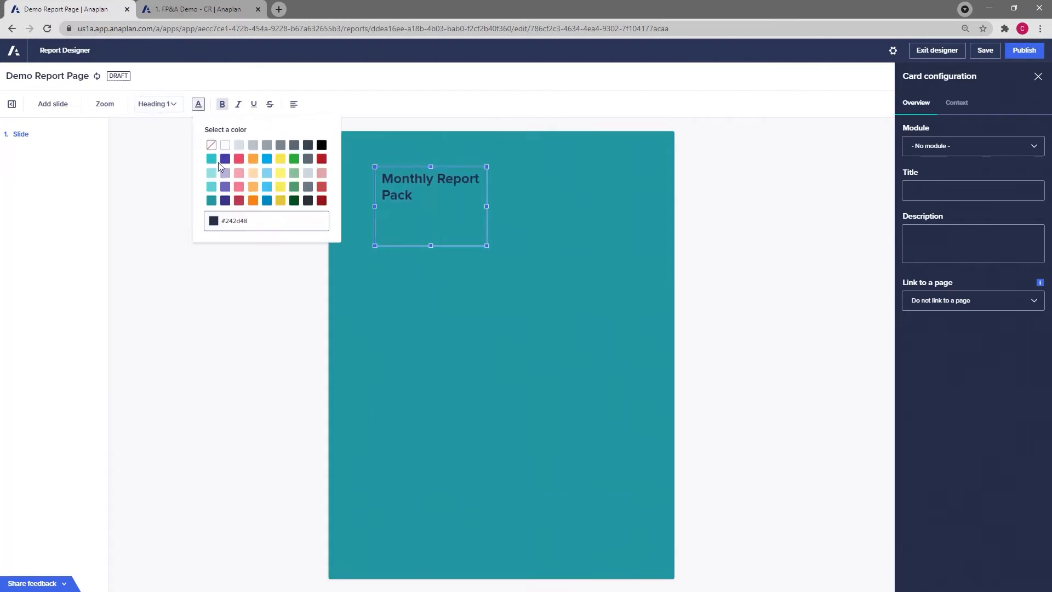
{"action": "left_click", "coordinate": [225, 147]}
{"action": "triple_click", "coordinate": [426, 191]}
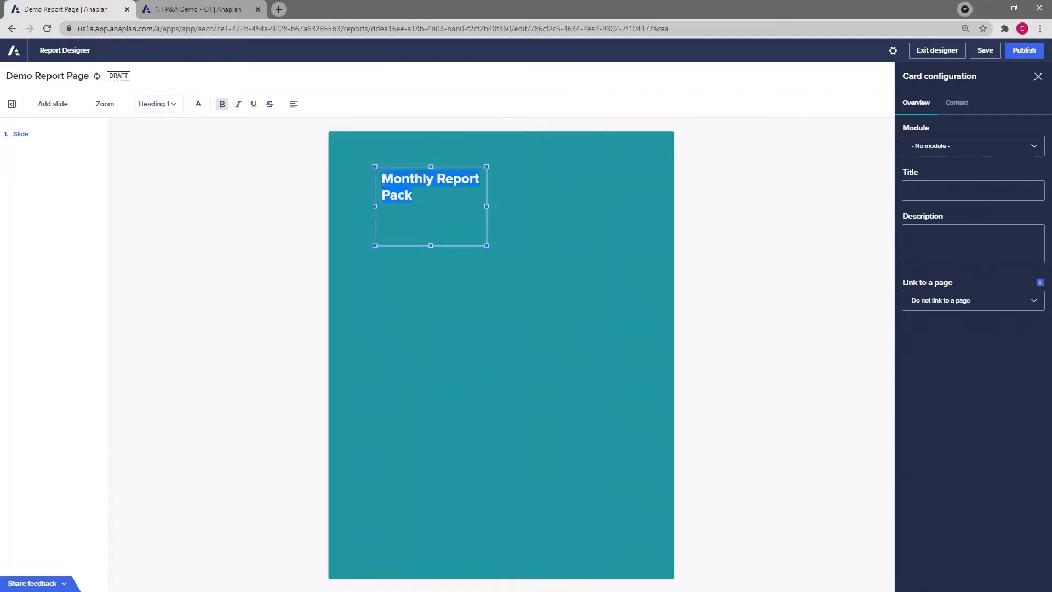
{"action": "left_click", "coordinate": [199, 104]}
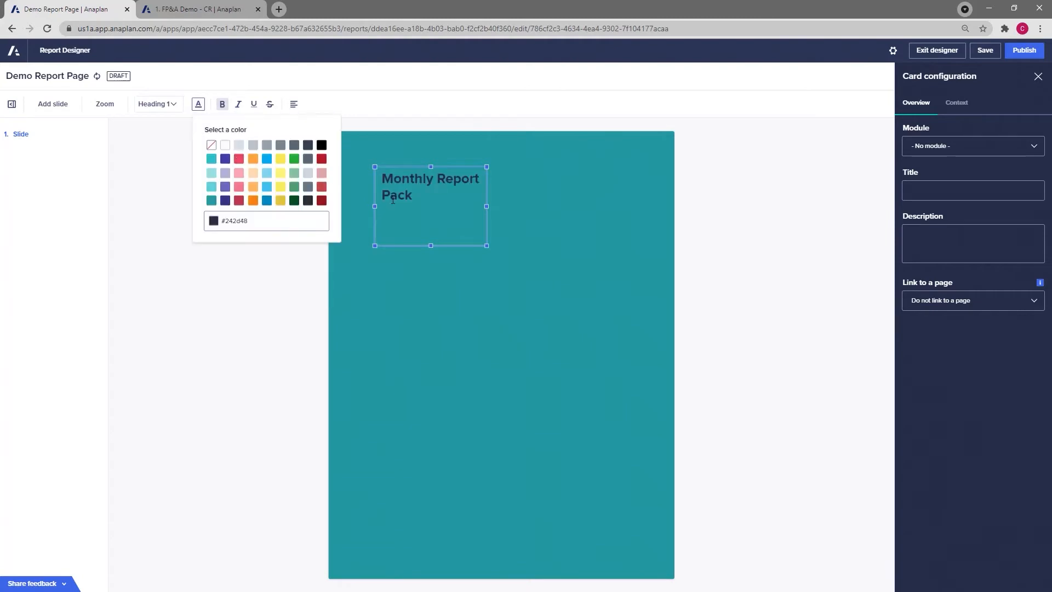
{"action": "left_click", "coordinate": [239, 146]}
{"action": "left_click", "coordinate": [198, 104]}
{"action": "left_click", "coordinate": [225, 145]}
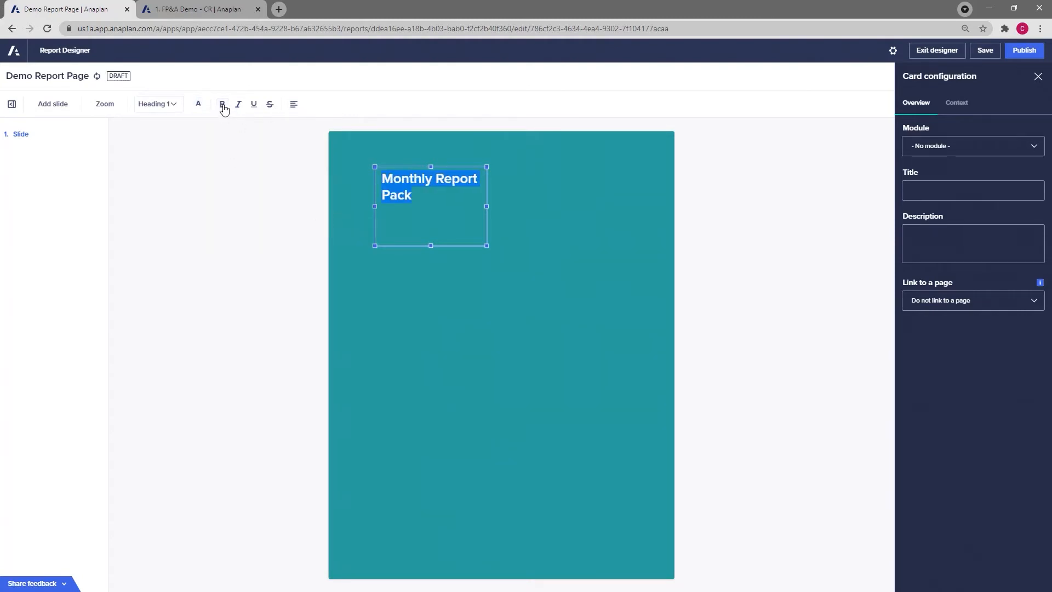
{"action": "left_click", "coordinate": [475, 307]}
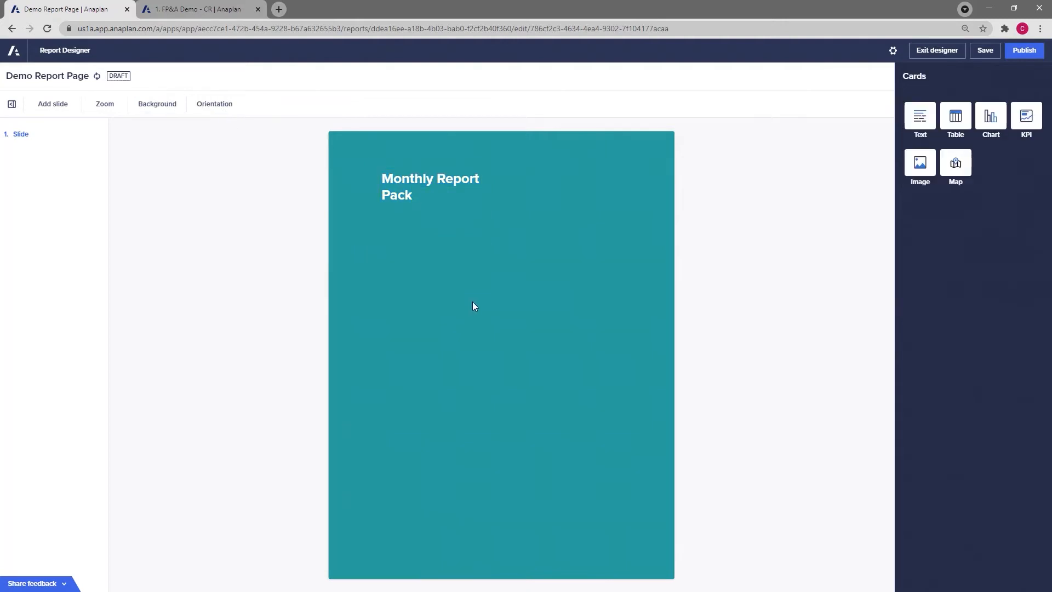
Widen the title's text card so the title fits on one line, and link the card to the RP01 Income Statement module.
{"action": "left_click", "coordinate": [472, 174]}
{"action": "left_click_drag", "start_coordinate": [508, 207], "coordinate": [525, 207]}
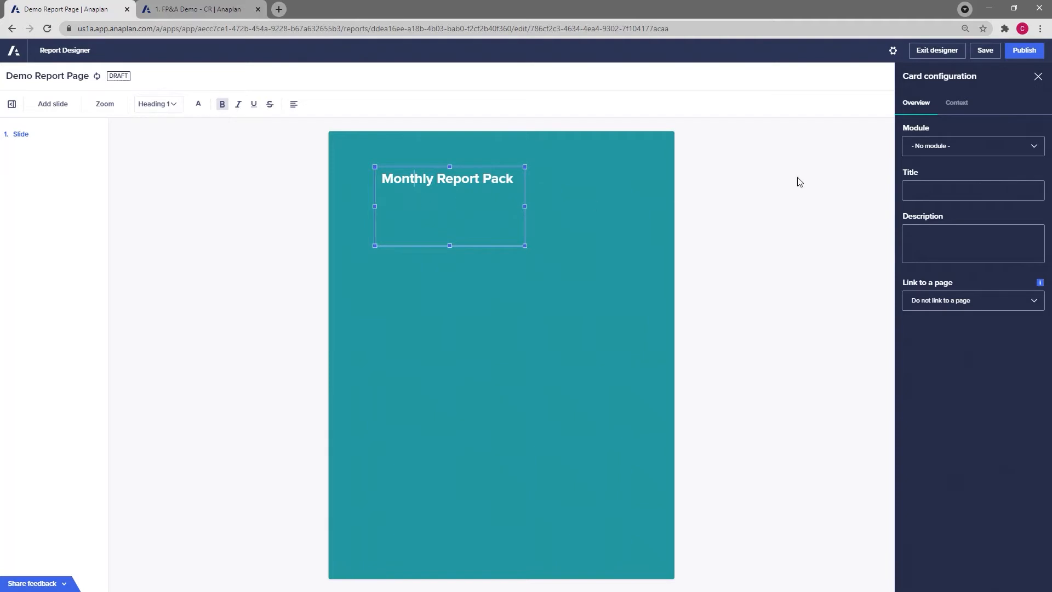
{"action": "left_click", "coordinate": [943, 147]}
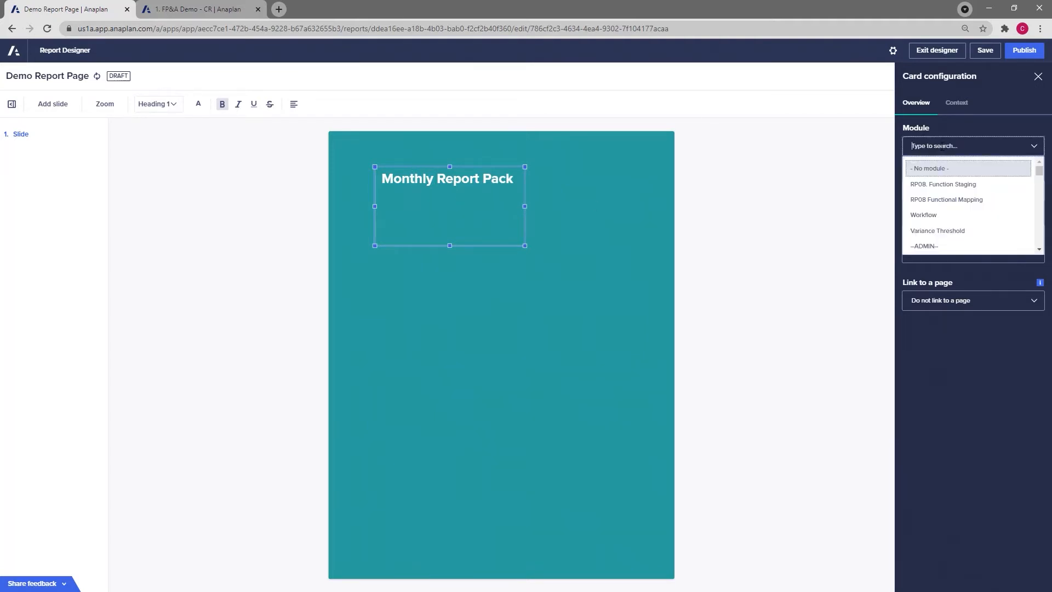
{"action": "type", "text": "RP01"}
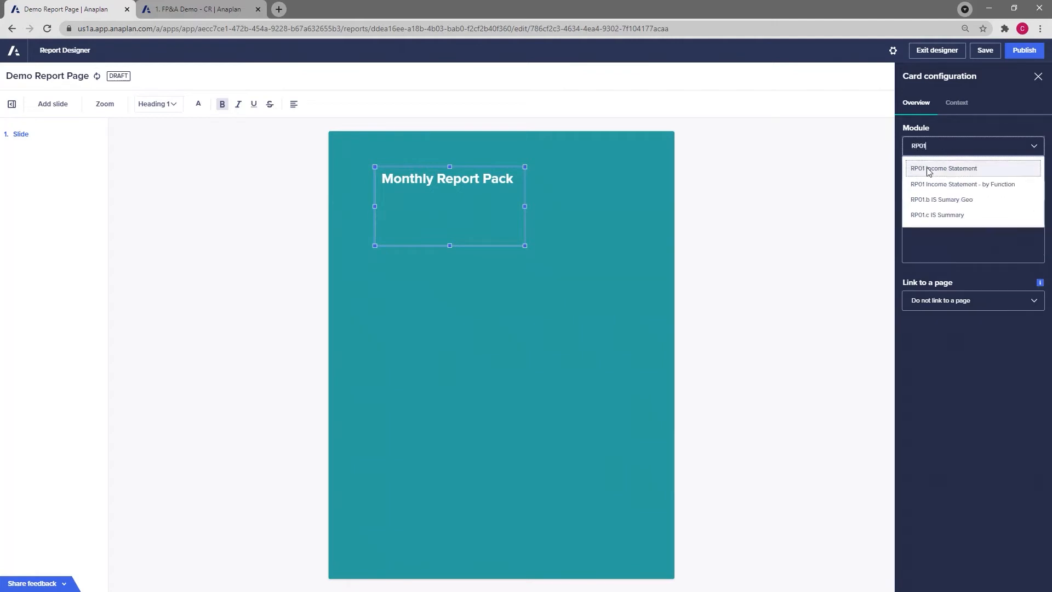
{"action": "left_click", "coordinate": [926, 167]}
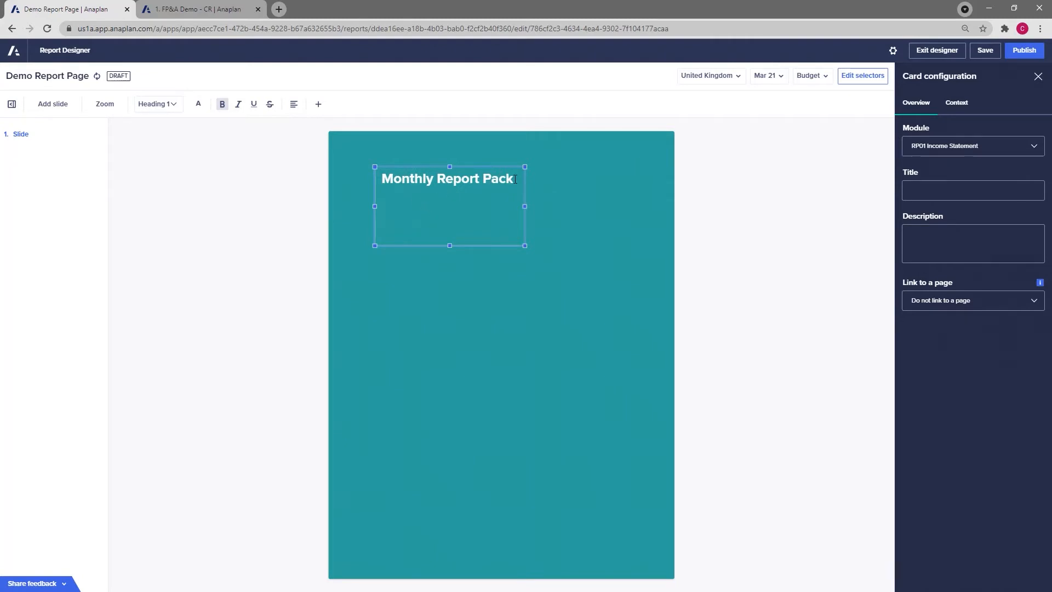
Insert the Time context label below the "Monthly Report Pack" title and make it bold white.
{"action": "left_click", "coordinate": [318, 104]}
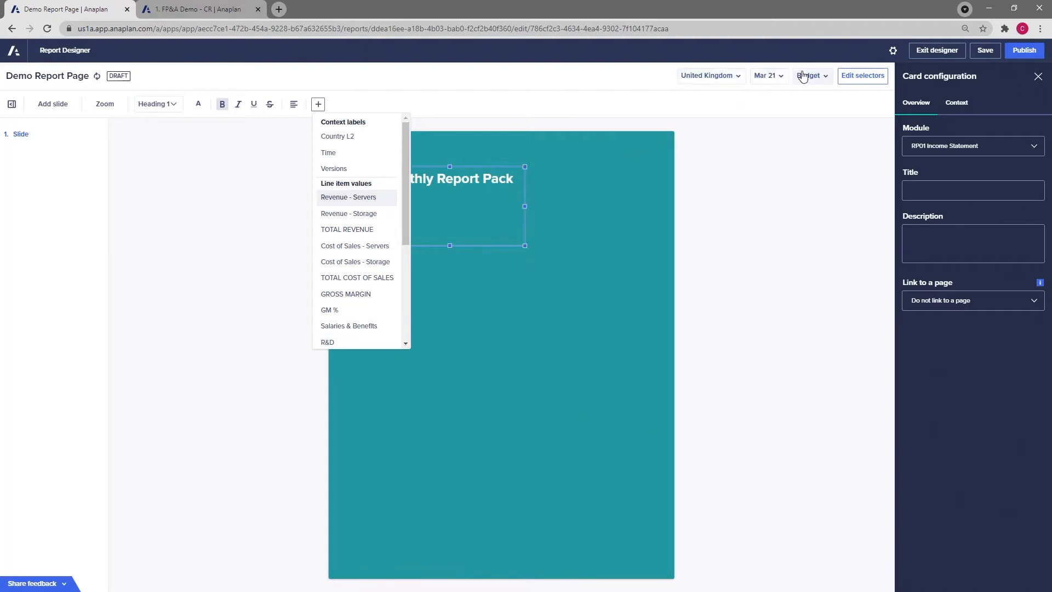
{"action": "left_click", "coordinate": [338, 153]}
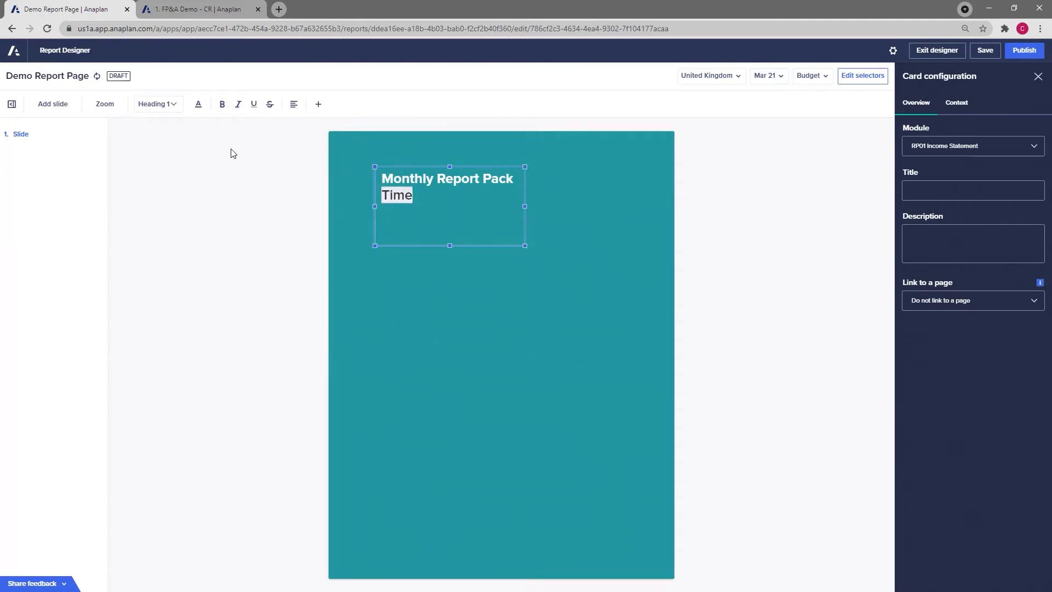
{"action": "left_click", "coordinate": [199, 108]}
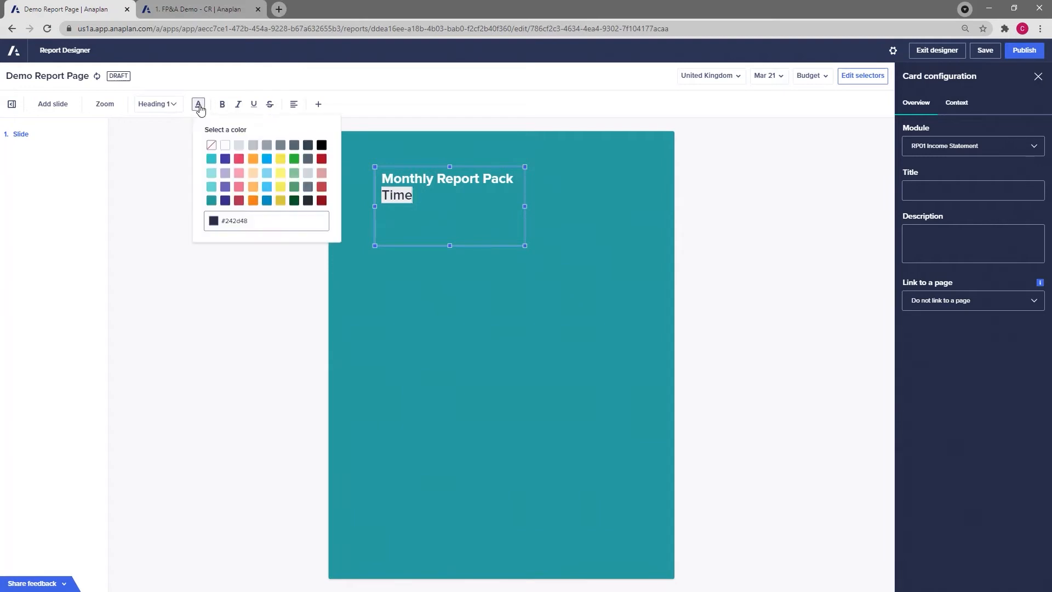
{"action": "left_click", "coordinate": [226, 145]}
{"action": "left_click", "coordinate": [223, 106]}
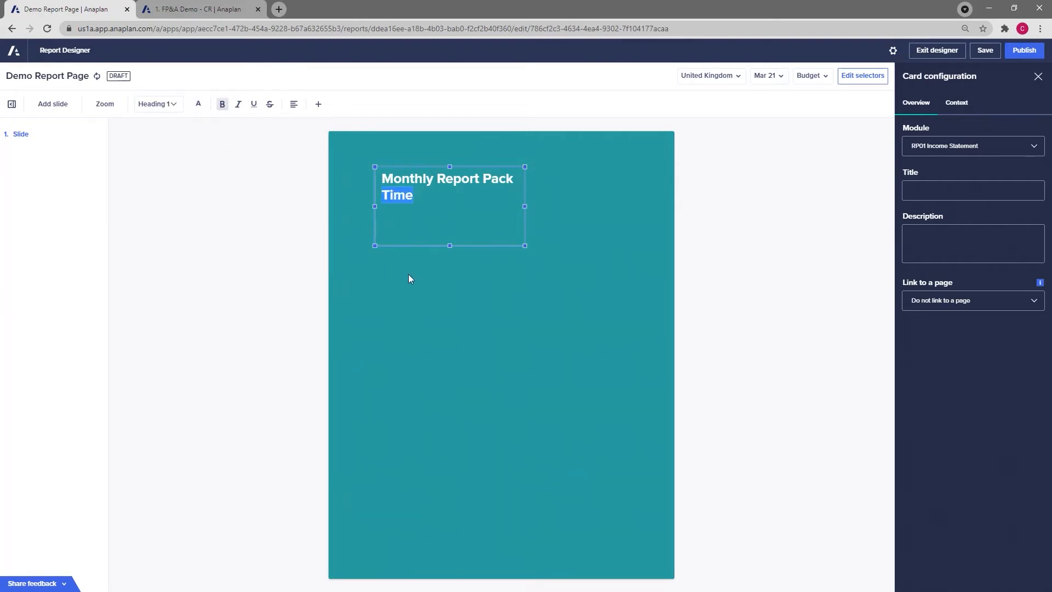
{"action": "left_click", "coordinate": [426, 288]}
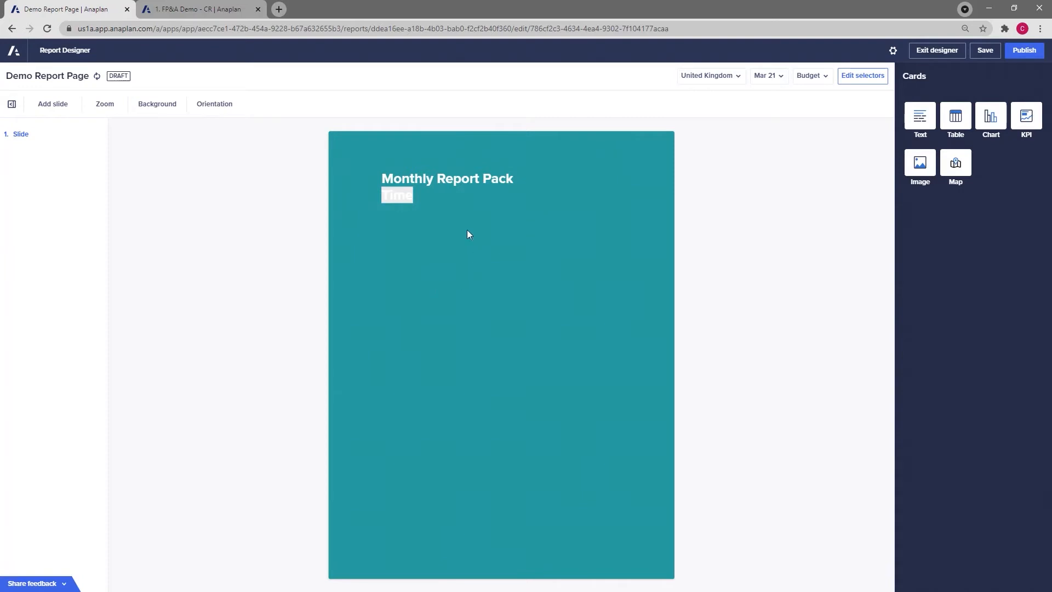
{"action": "right_click", "coordinate": [466, 188]}
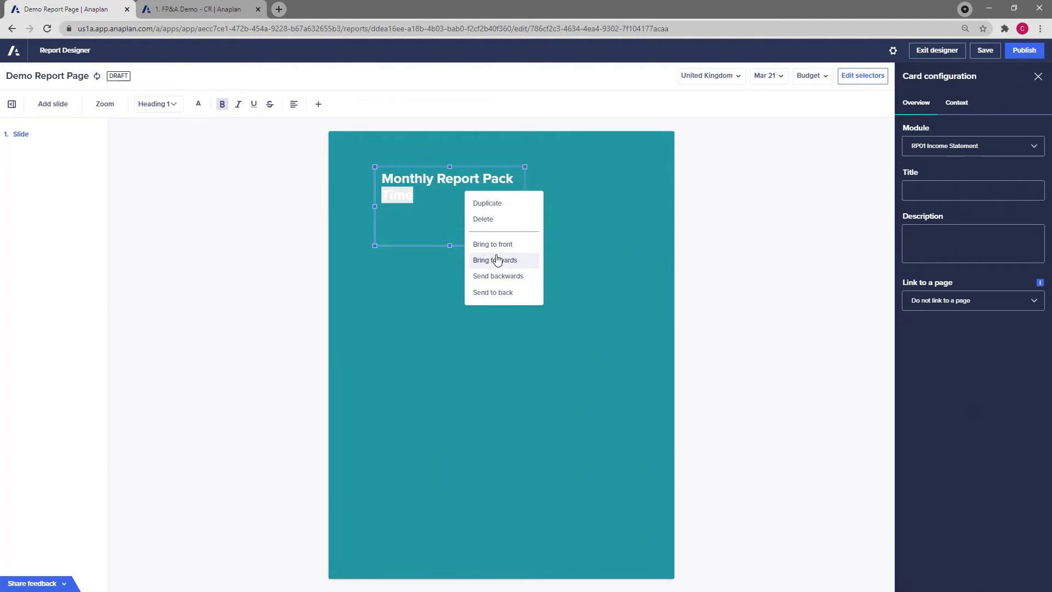
{"action": "left_click", "coordinate": [420, 290]}
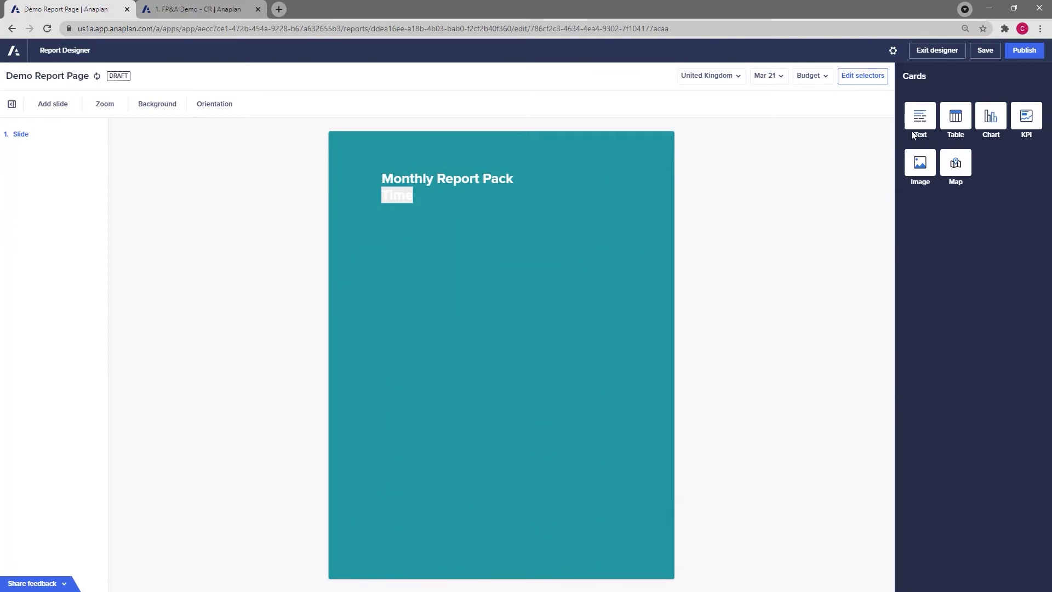
Add an image card covering the whole slide and source its image from the AD01 Logo module.
{"action": "left_click_drag", "start_coordinate": [930, 165], "coordinate": [323, 128]}
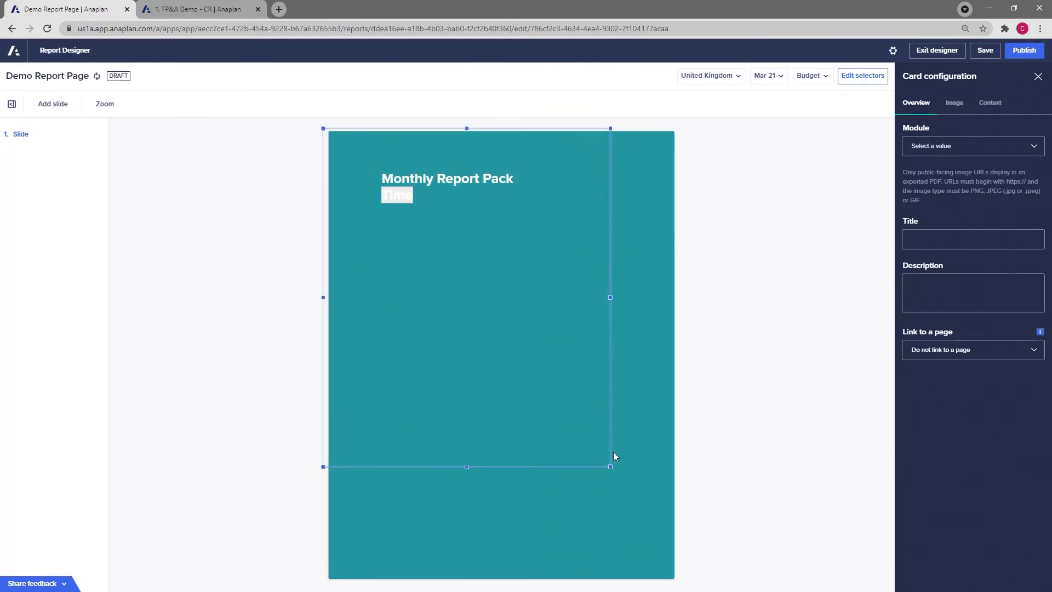
{"action": "left_click_drag", "start_coordinate": [610, 466], "coordinate": [678, 583]}
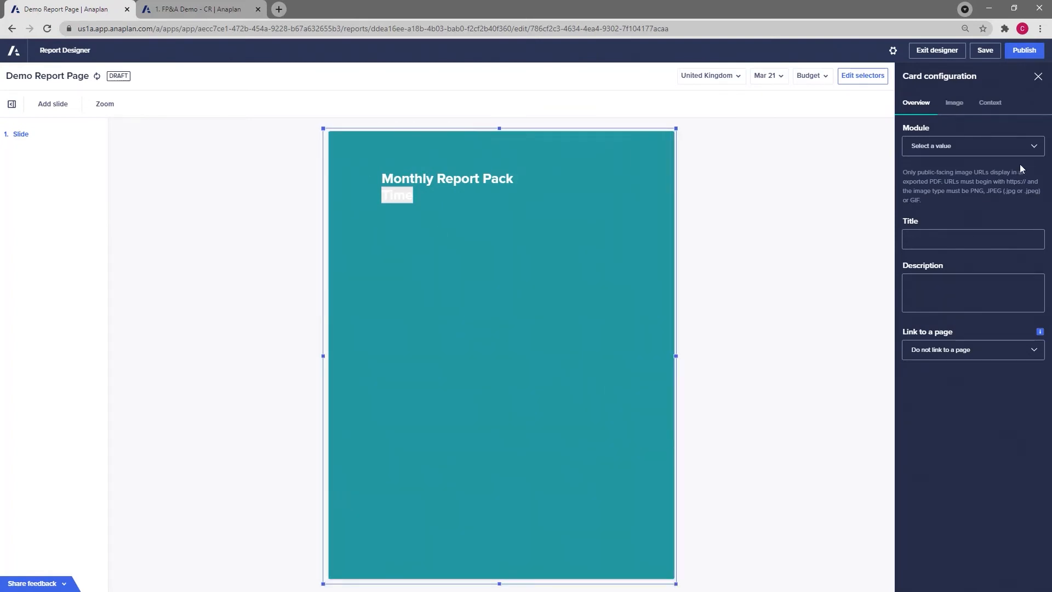
{"action": "left_click", "coordinate": [1021, 147]}
{"action": "left_click", "coordinate": [938, 169]}
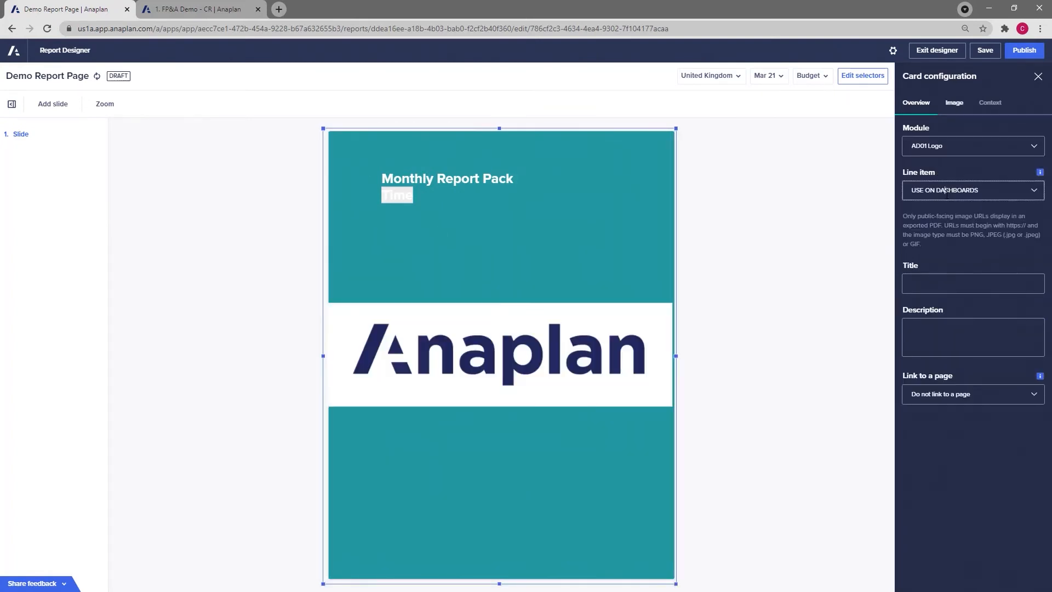
Source the full-slide image from the Front Cover line item and set its image scaling to Stretch.
{"action": "left_click", "coordinate": [947, 192]}
{"action": "scroll", "coordinate": [967, 258], "scroll_direction": "down", "scroll_amount": 6}
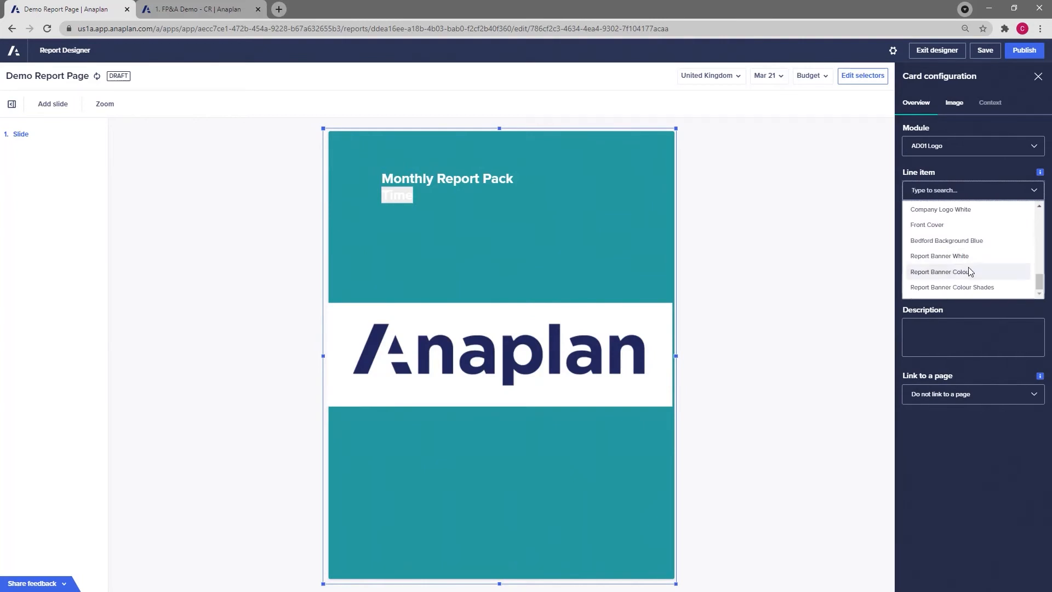
{"action": "left_click", "coordinate": [940, 226]}
{"action": "left_click", "coordinate": [953, 108]}
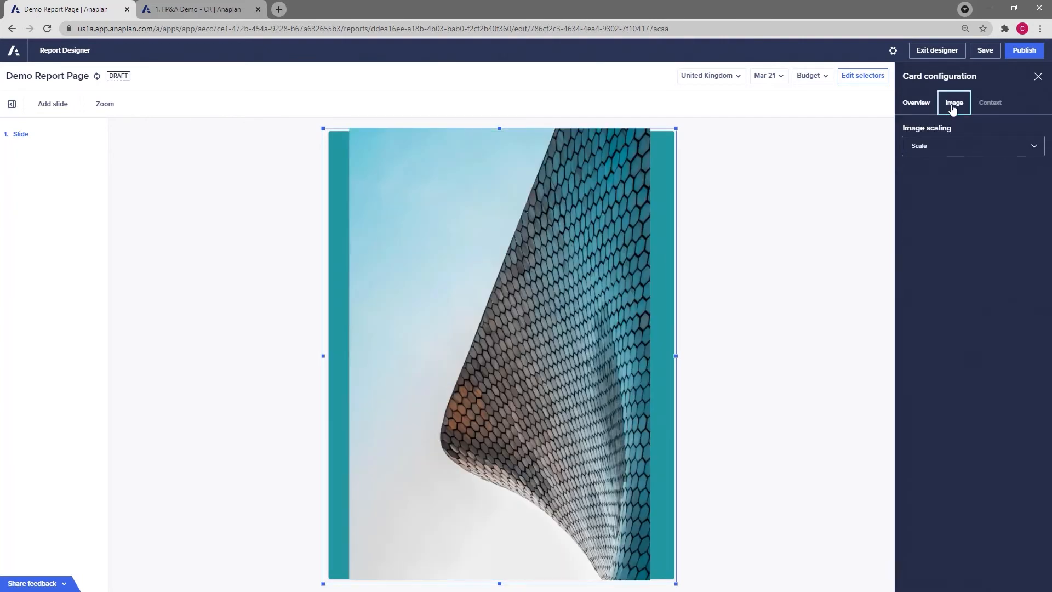
{"action": "left_click", "coordinate": [967, 146]}
{"action": "left_click", "coordinate": [923, 184]}
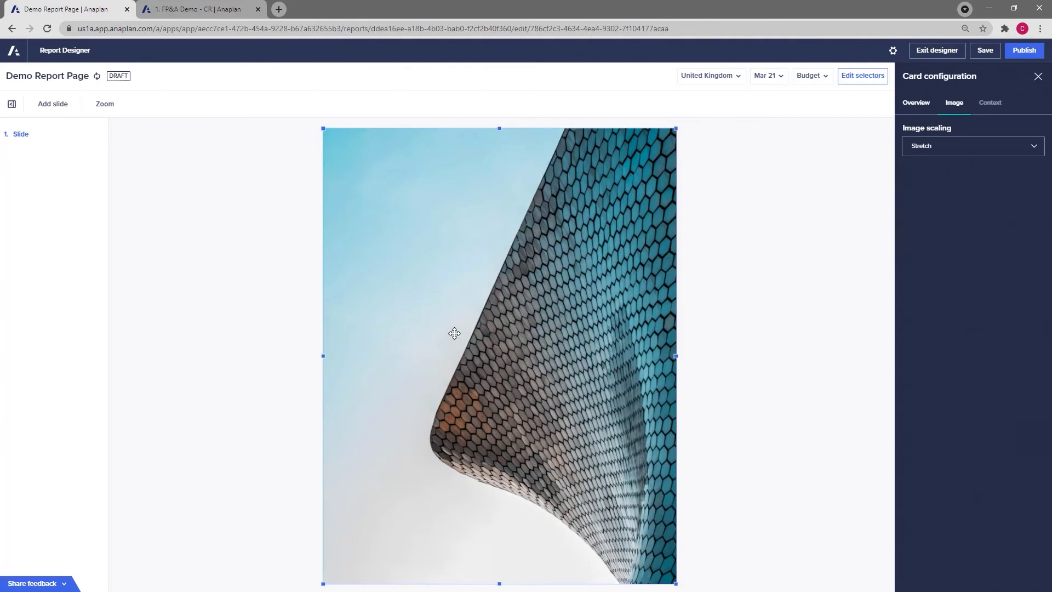
Send the cover image to the back, behind the title text card, and close its configuration.
{"action": "right_click", "coordinate": [439, 299]}
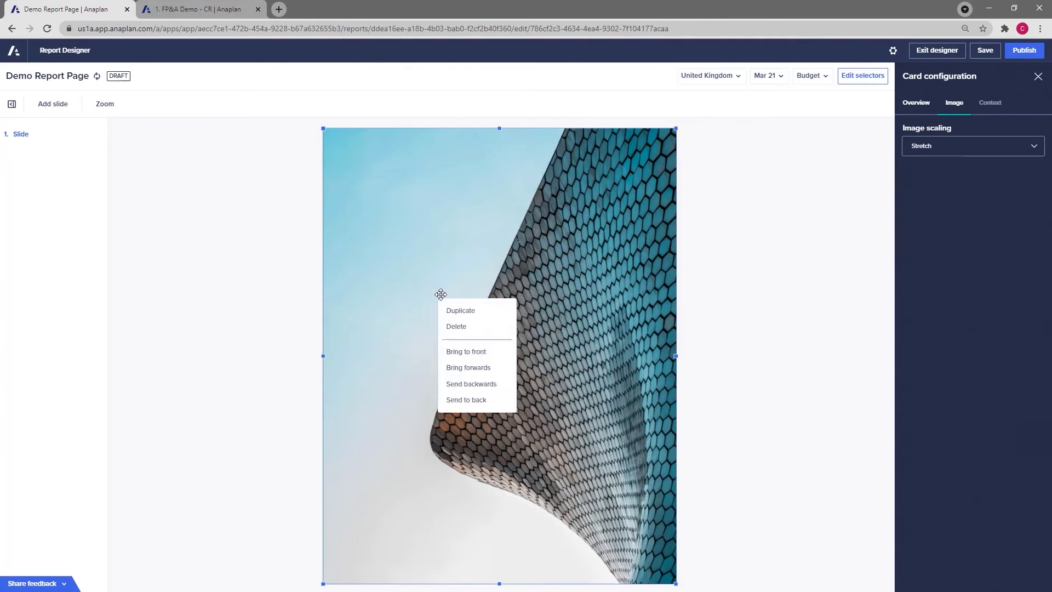
{"action": "left_click", "coordinate": [471, 400]}
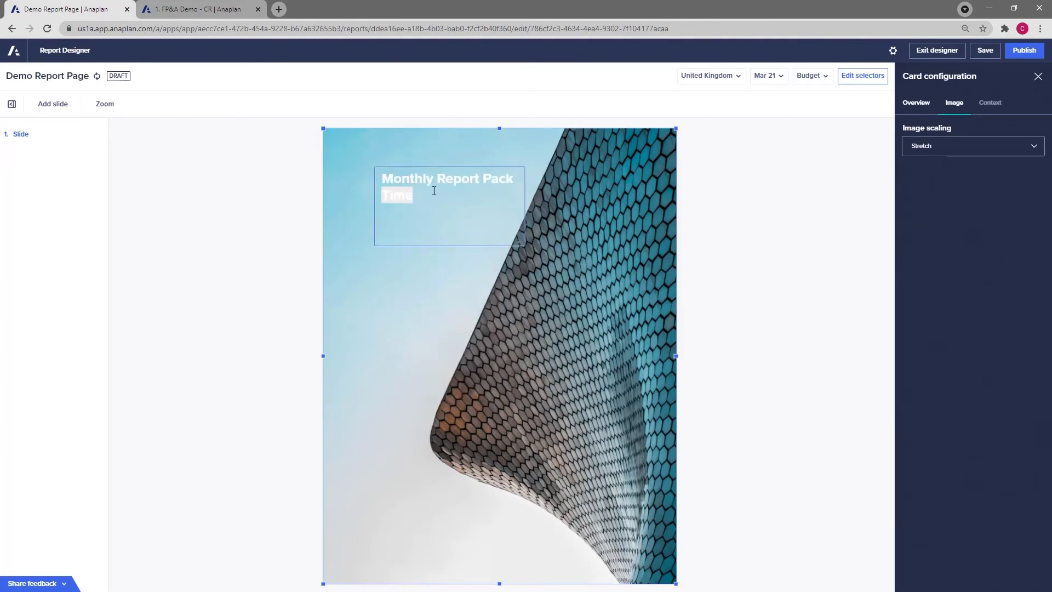
{"action": "left_click", "coordinate": [1039, 76]}
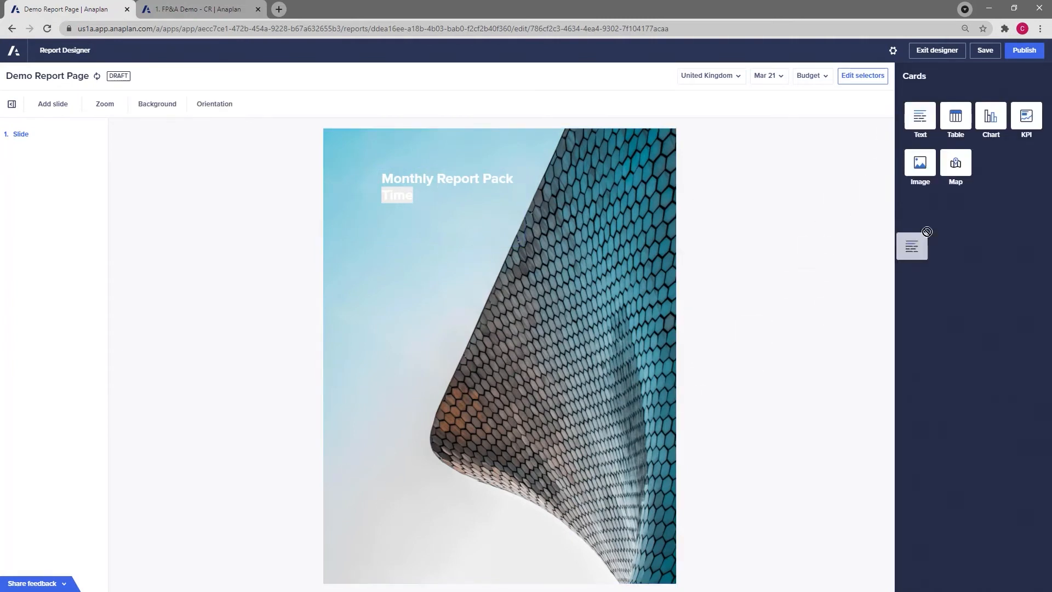
Add a small image card near the cover's lower-left corner, sourced from the Company Logo White line item of the AD01 Logo module.
{"action": "left_click_drag", "start_coordinate": [920, 165], "coordinate": [418, 557]}
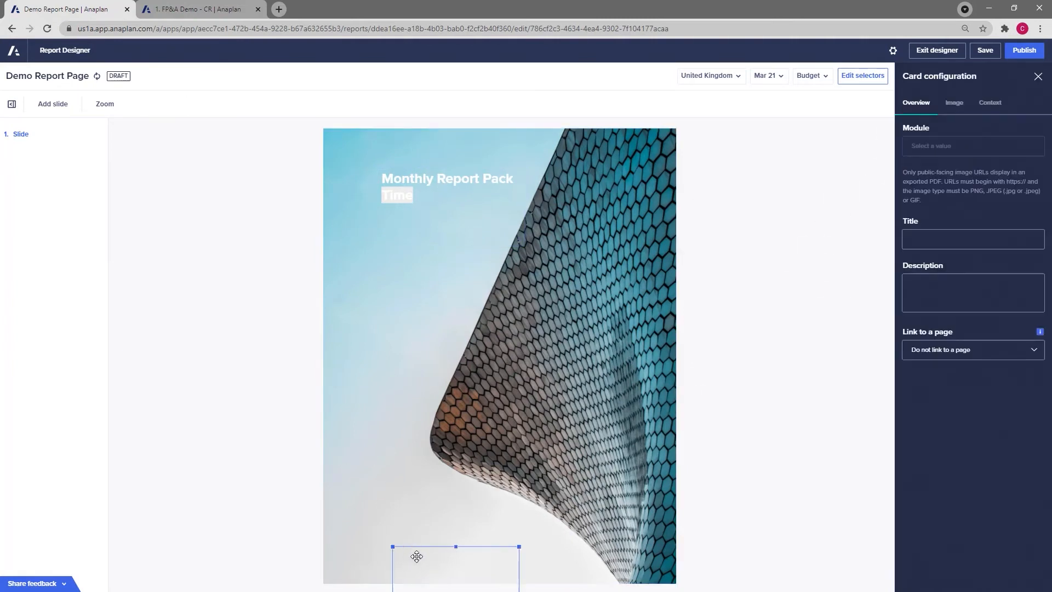
{"action": "left_click_drag", "start_coordinate": [379, 494], "coordinate": [360, 541]}
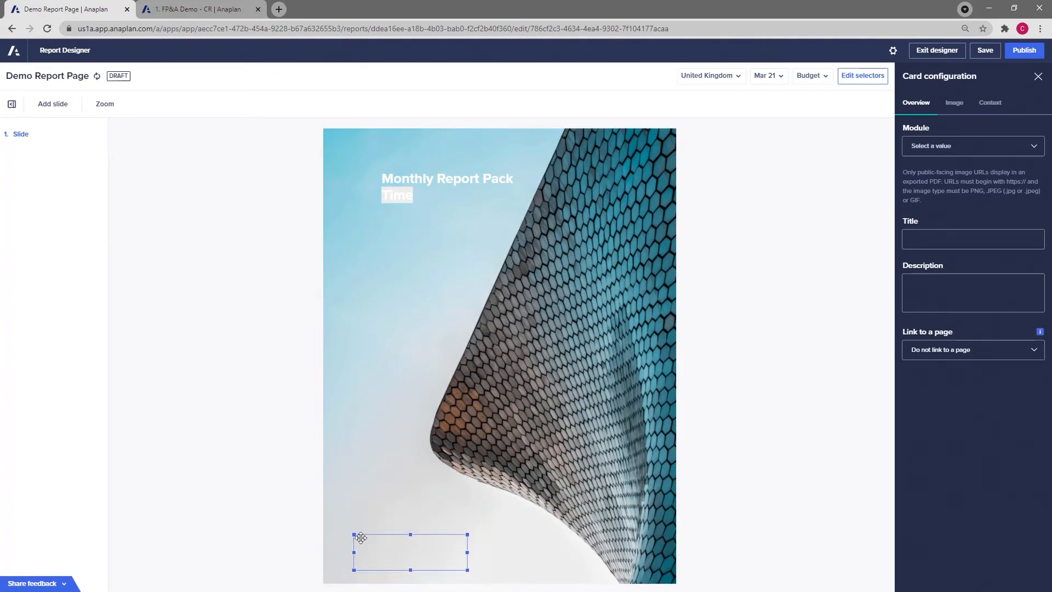
{"action": "left_click", "coordinate": [983, 148]}
{"action": "left_click", "coordinate": [932, 169]}
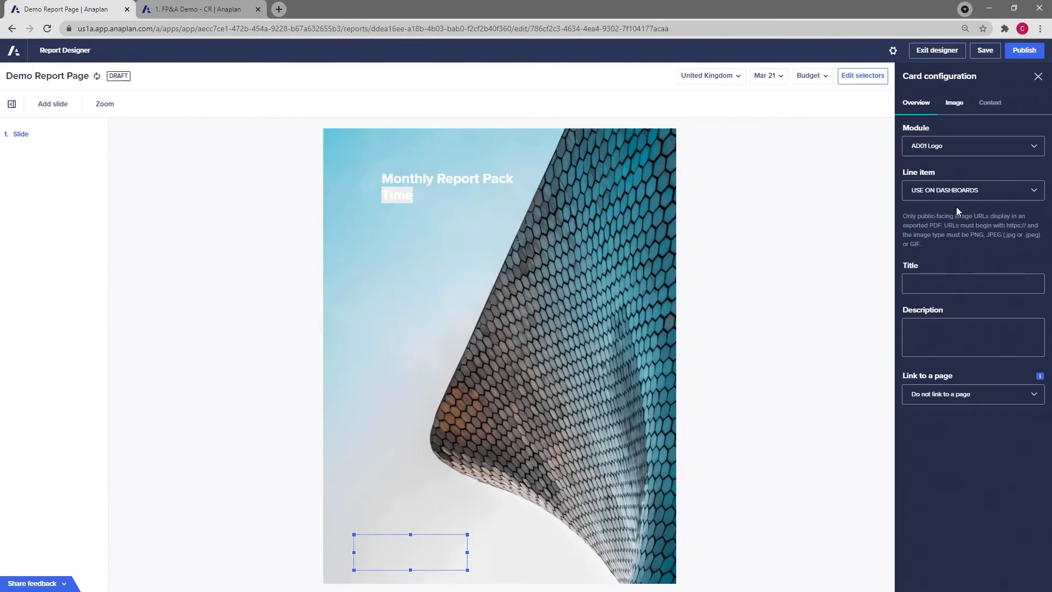
{"action": "left_click", "coordinate": [959, 190]}
{"action": "scroll", "coordinate": [969, 249], "scroll_direction": "down", "scroll_amount": 3}
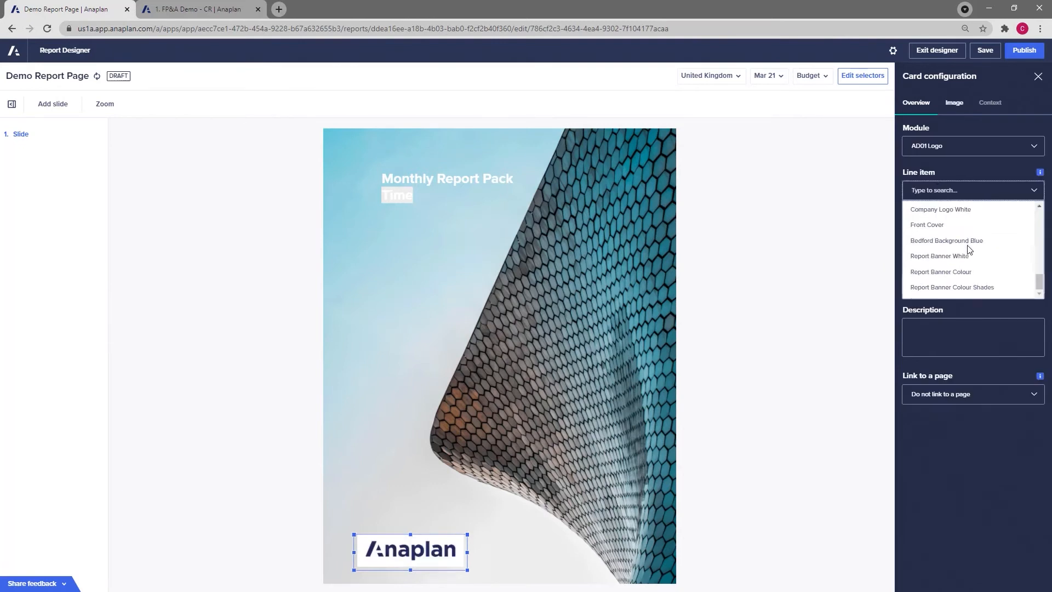
{"action": "left_click", "coordinate": [946, 213]}
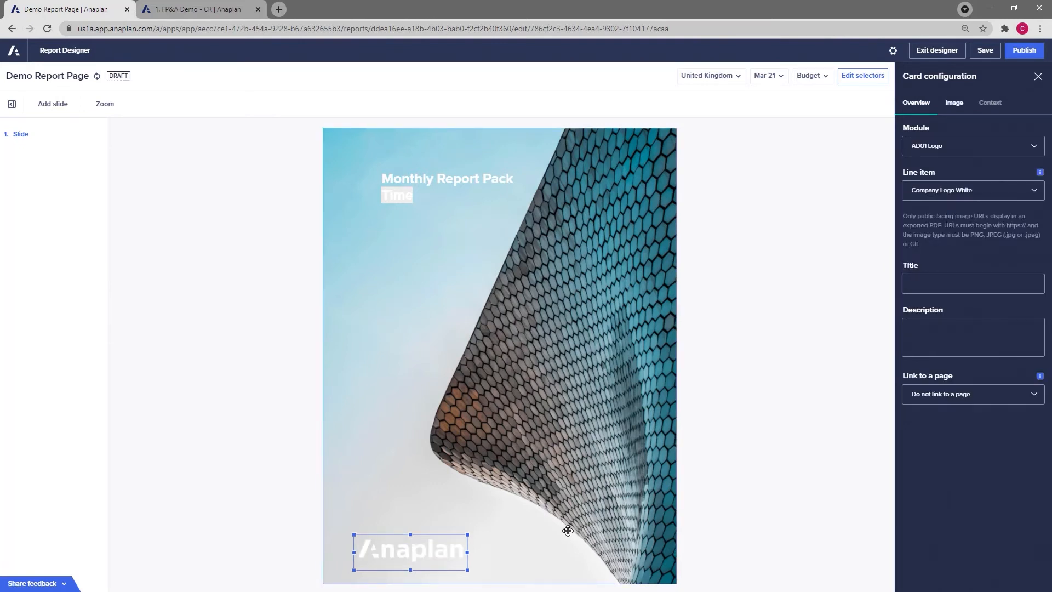
Left-align the title text card with the logo card on the cover slide.
{"action": "left_click", "coordinate": [400, 169], "text": "shift"}
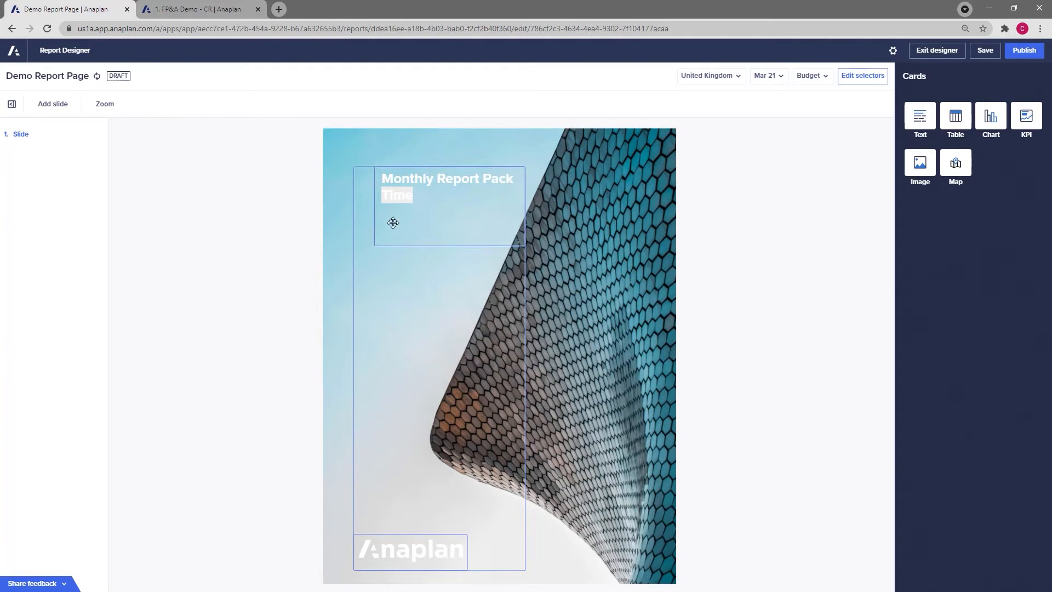
{"action": "right_click", "coordinate": [430, 550]}
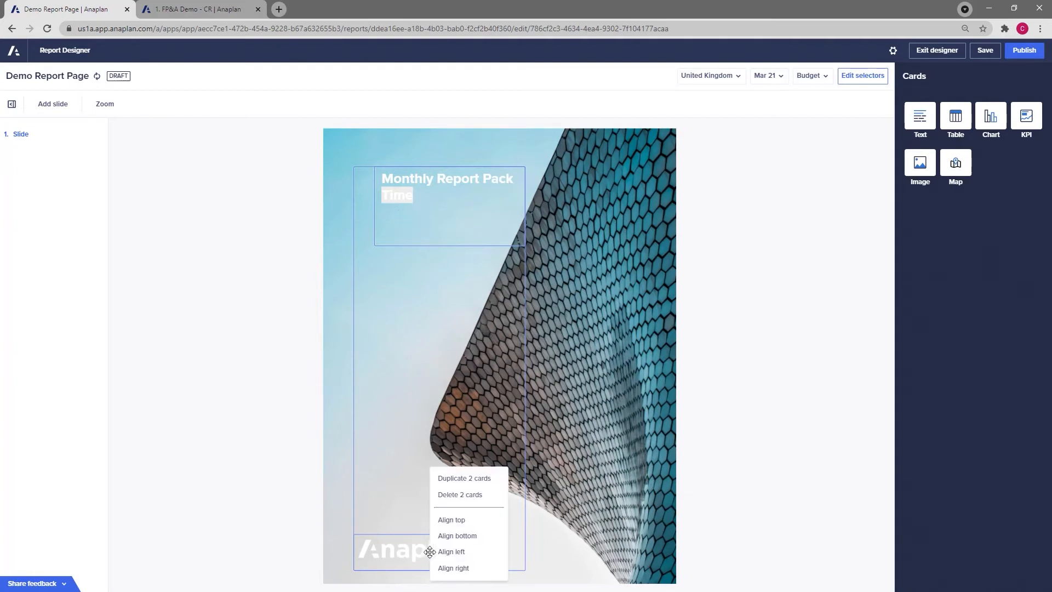
{"action": "left_click", "coordinate": [455, 553]}
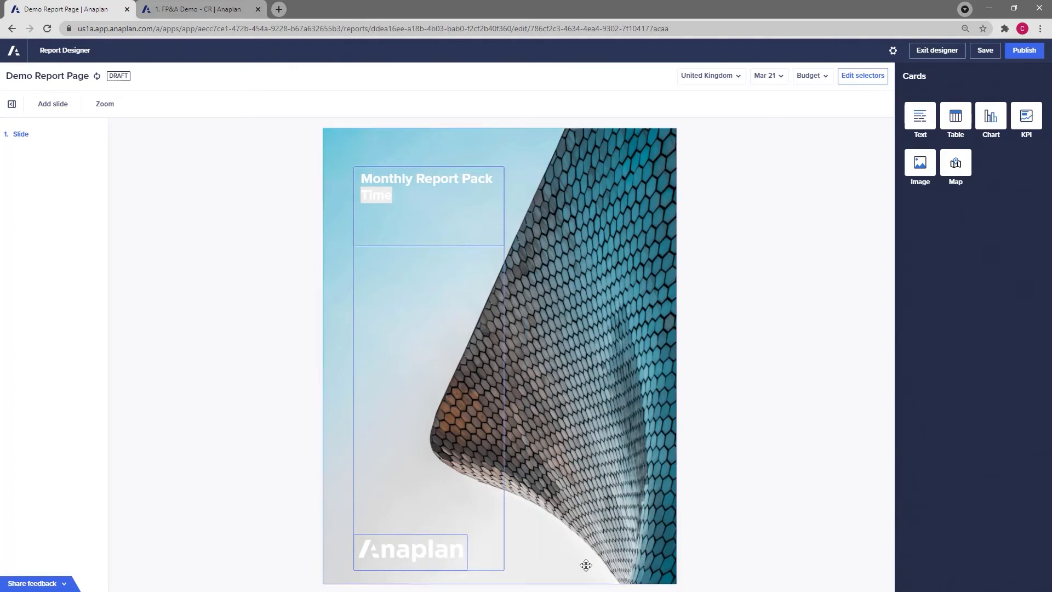
{"action": "left_click", "coordinate": [556, 546]}
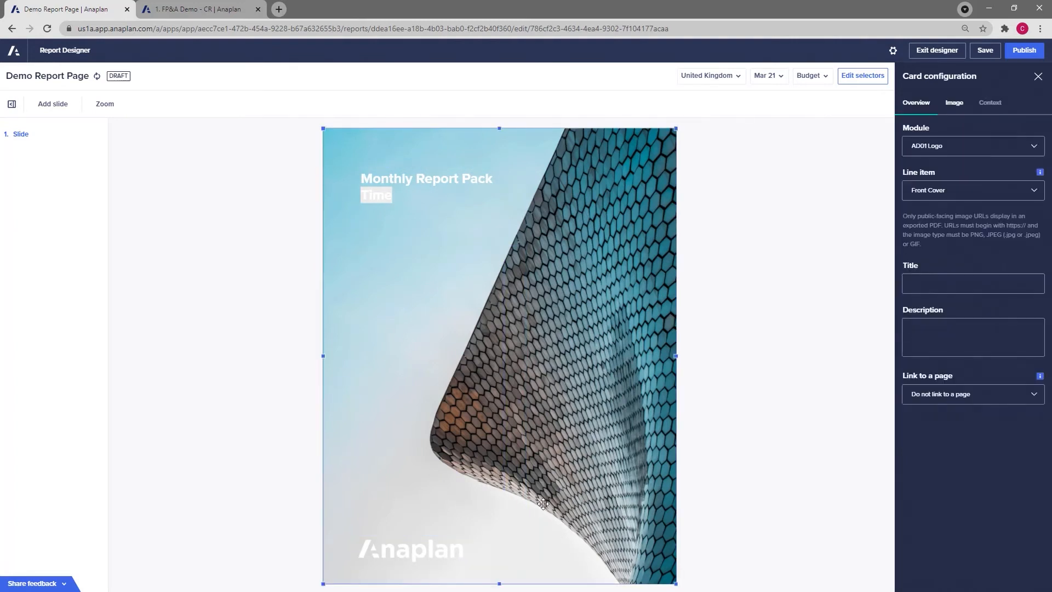
Color the Time label under the cover title teal and publish the report page.
{"action": "double_click", "coordinate": [386, 199]}
{"action": "left_click", "coordinate": [198, 104]}
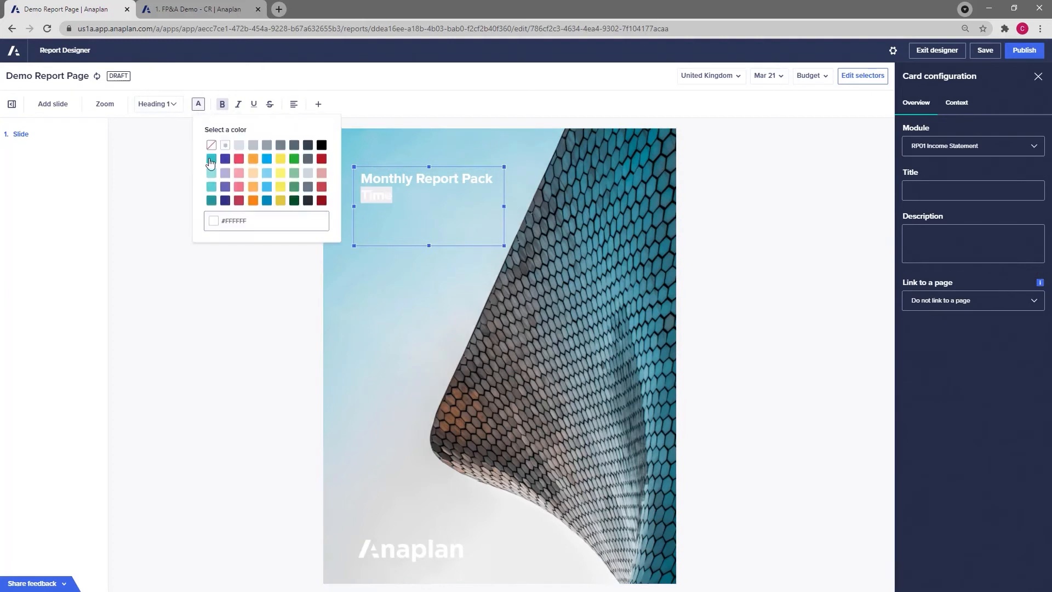
{"action": "left_click", "coordinate": [211, 159]}
{"action": "left_click", "coordinate": [396, 298]}
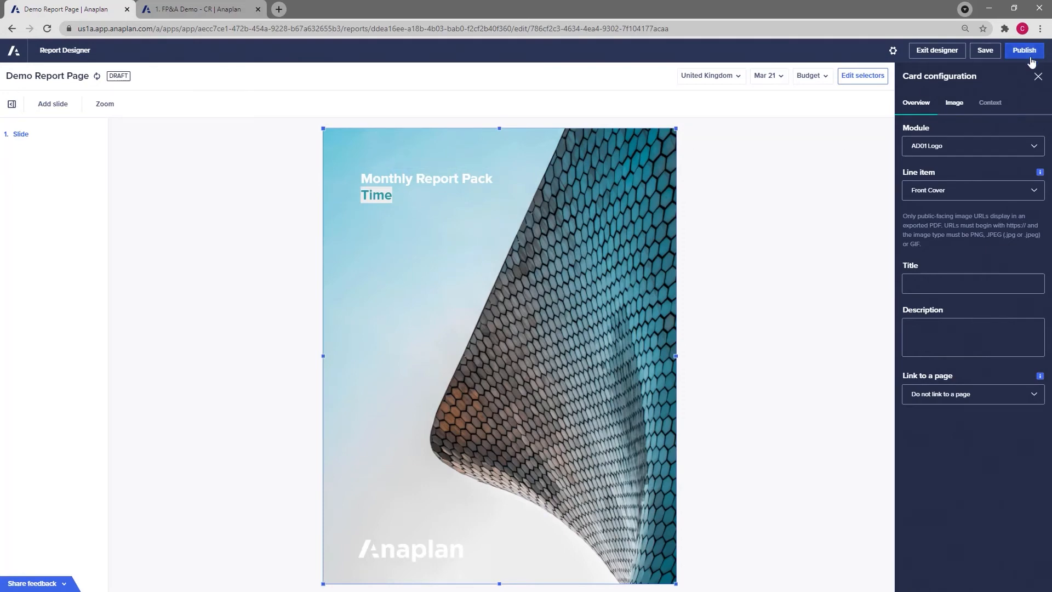
{"action": "left_click", "coordinate": [1028, 54]}
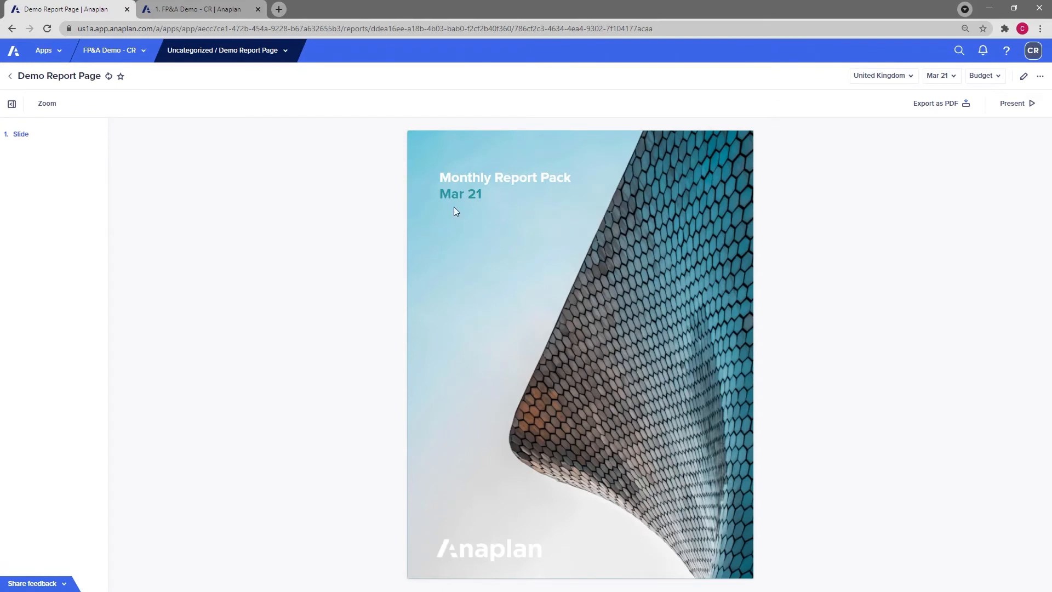
Test the cover's dynamic title by switching the page's time selector to FY21 and back to Mar 21.
{"action": "left_click", "coordinate": [937, 77]}
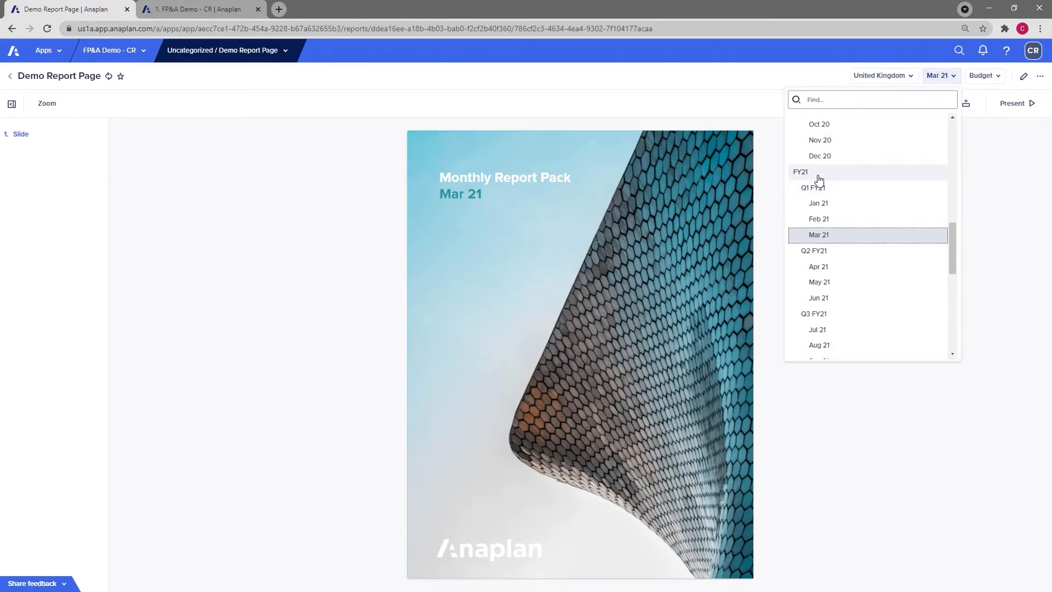
{"action": "left_click", "coordinate": [816, 173]}
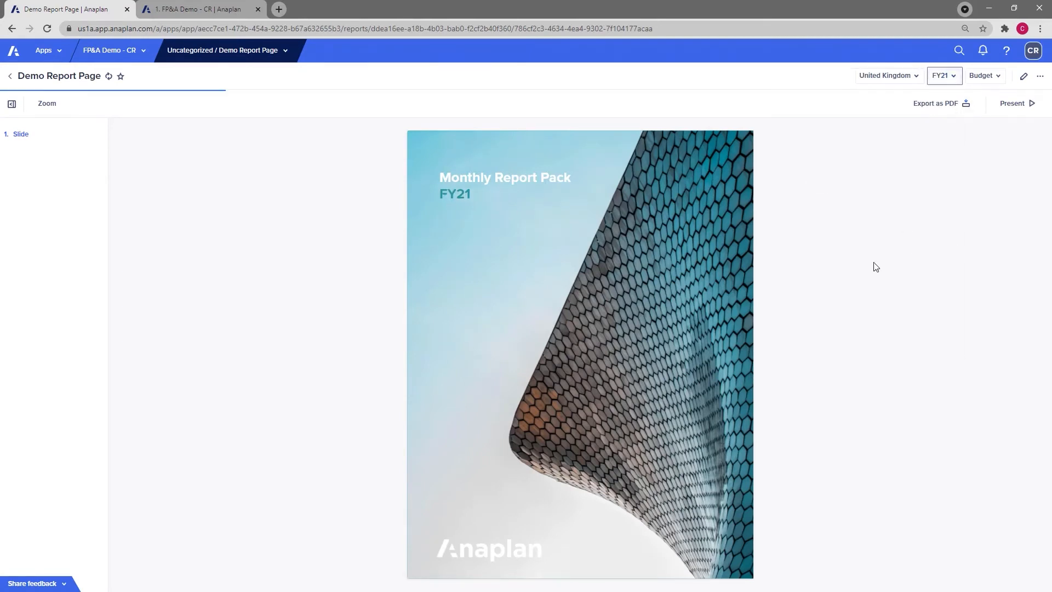
{"action": "left_click", "coordinate": [941, 77]}
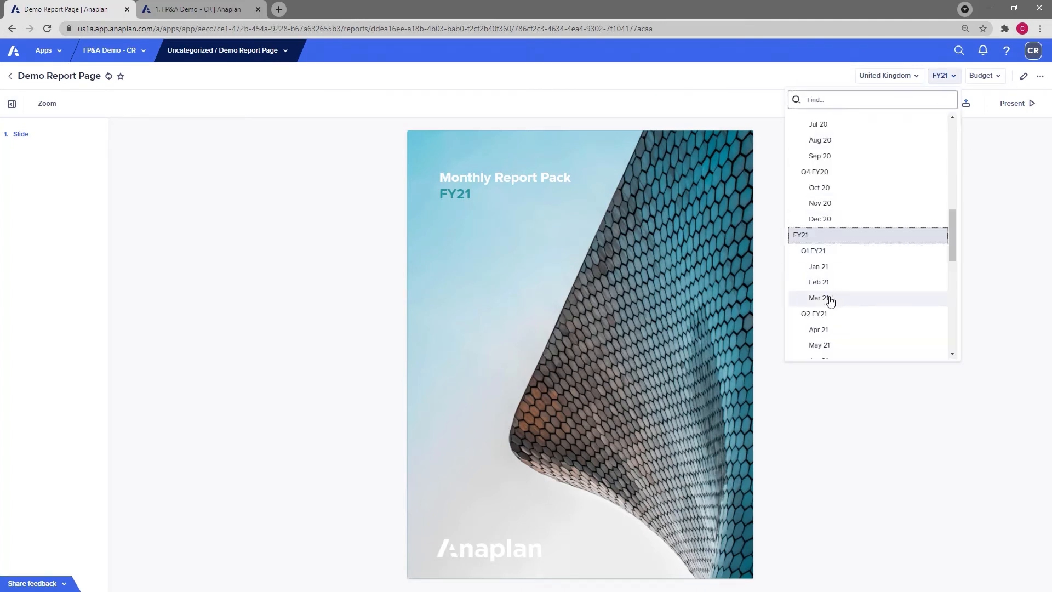
{"action": "left_click", "coordinate": [828, 298]}
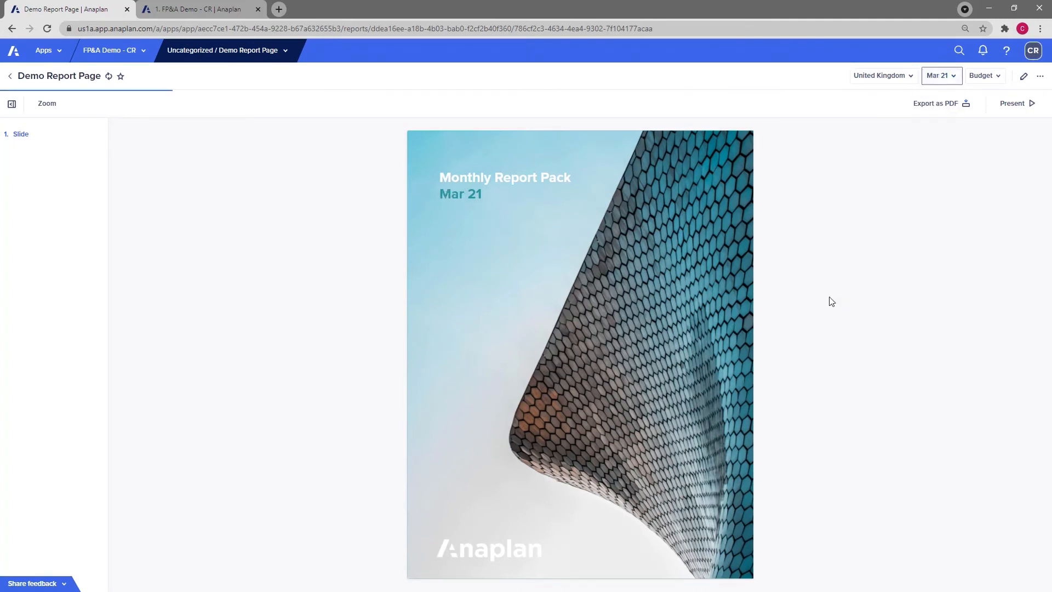
Reopen the report page for editing and add a second slide, opening that slide's options.
{"action": "left_click", "coordinate": [1024, 76]}
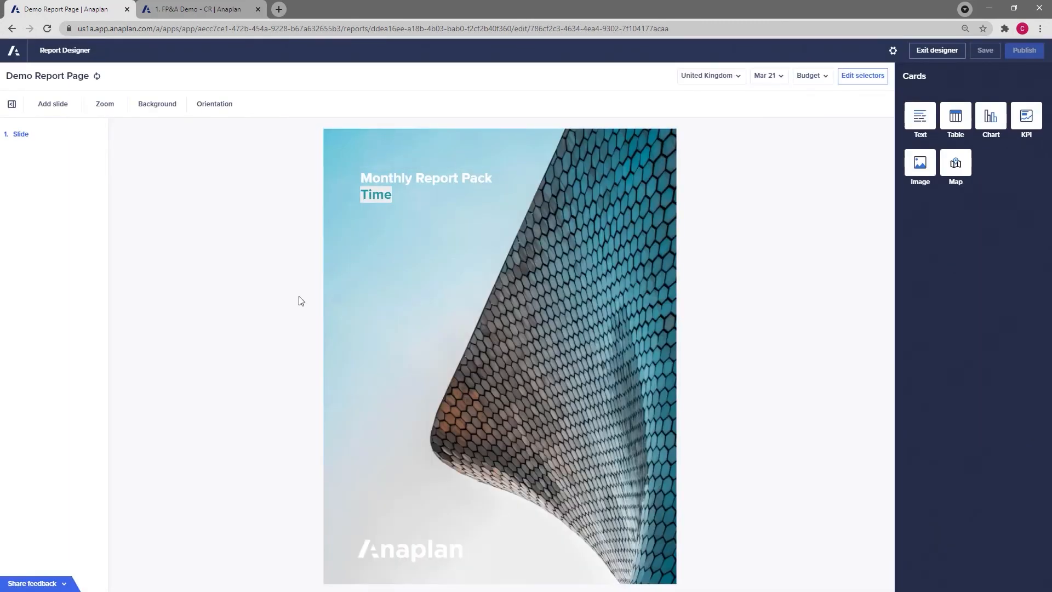
{"action": "mouse_move", "coordinate": [74, 139]}
{"action": "left_click", "coordinate": [52, 104]}
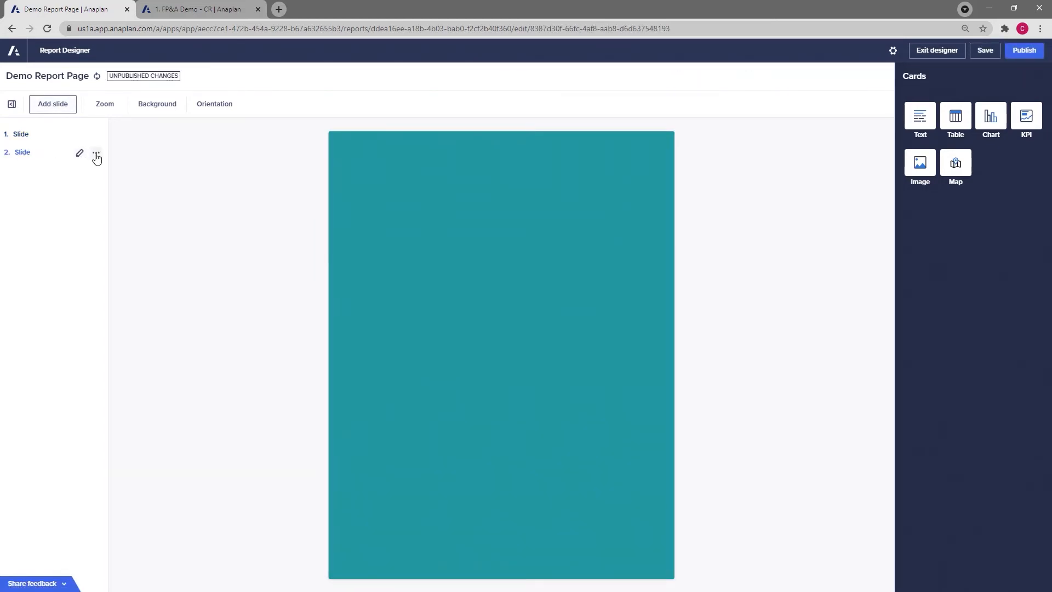
{"action": "mouse_move", "coordinate": [95, 156]}
{"action": "left_mouse_down"}
{"action": "mouse_move", "coordinate": [93, 165]}
{"action": "mouse_move", "coordinate": [96, 130]}
{"action": "mouse_move", "coordinate": [96, 160]}
{"action": "left_mouse_up"}
{"action": "left_click", "coordinate": [97, 155]}
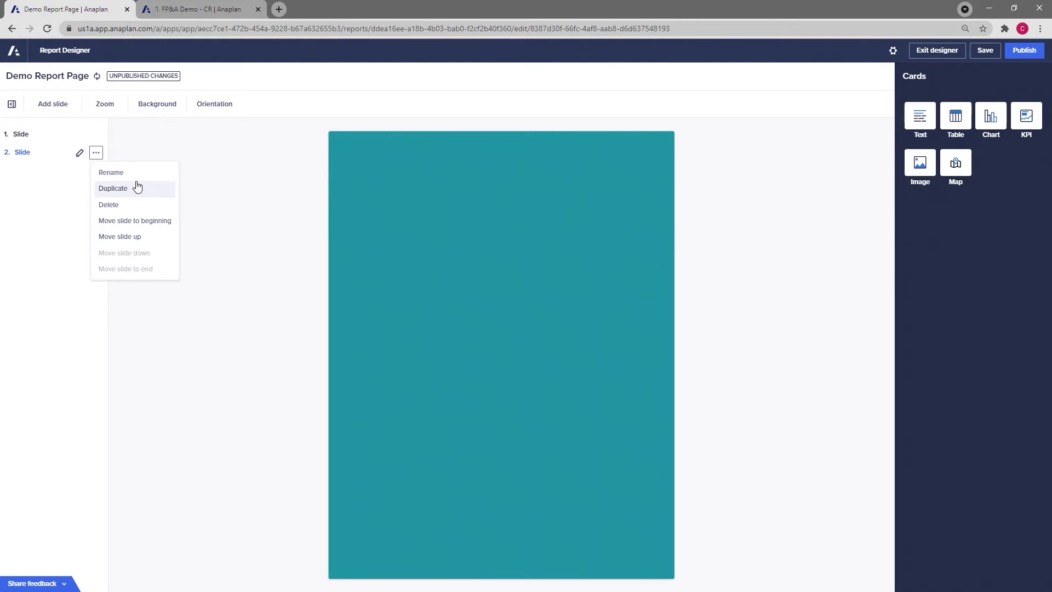
Rename the first slide "Front Cover" and the second "Default Slide Layout", and give the second slide a white background.
{"action": "left_click", "coordinate": [79, 133]}
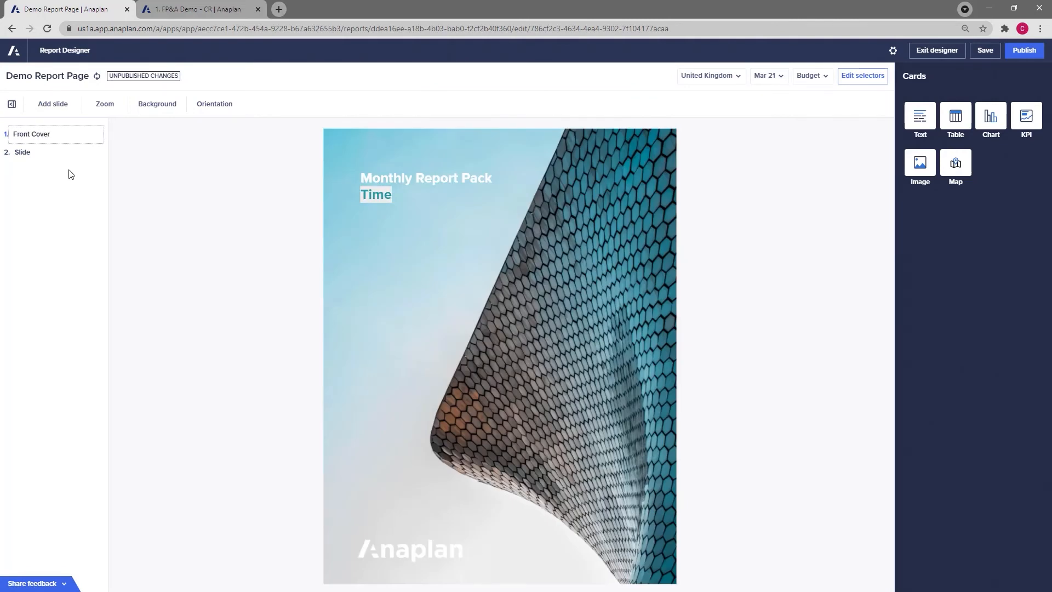
{"action": "left_click", "coordinate": [78, 152]}
{"action": "type", "text": "Default"}
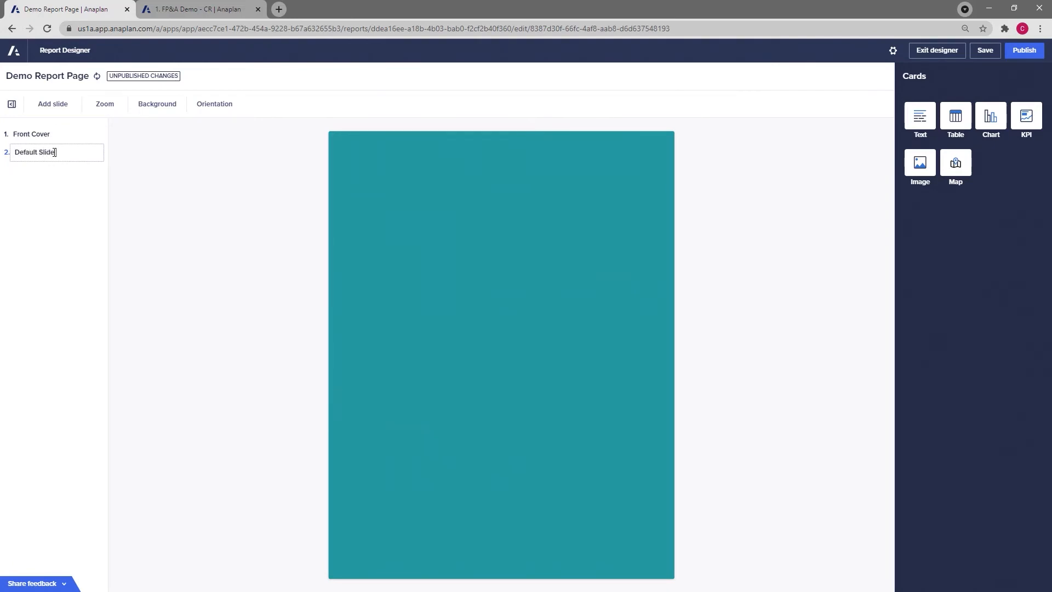
{"action": "left_click", "coordinate": [53, 196]}
{"action": "left_click", "coordinate": [156, 105]}
{"action": "left_click", "coordinate": [166, 164]}
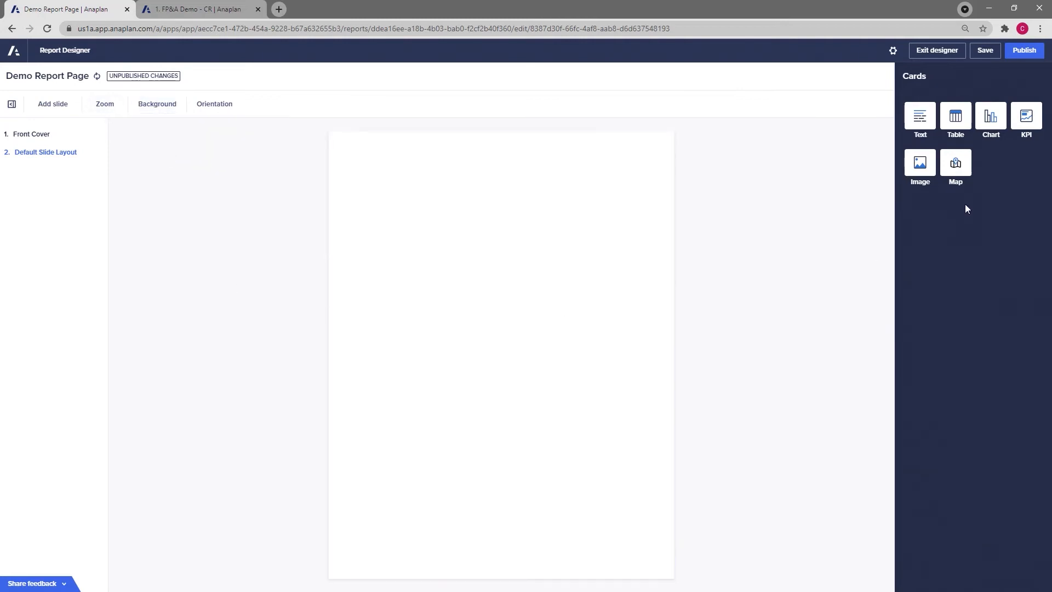
Add an image card along the bottom of the Default Slide Layout slide, resized into a shallow banner spanning the slide's full width.
{"action": "left_click_drag", "start_coordinate": [920, 168], "coordinate": [359, 481]}
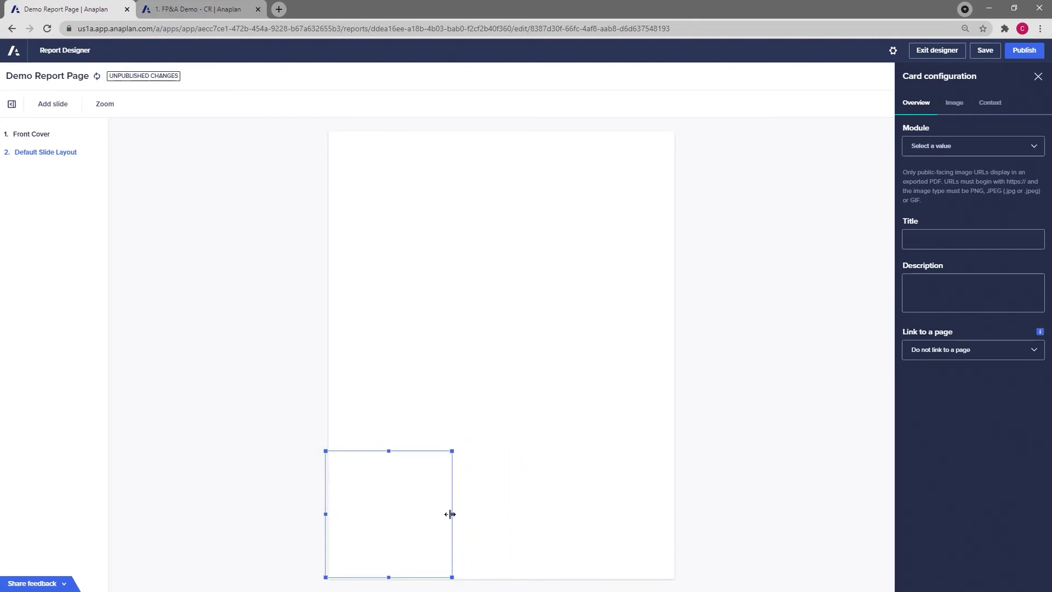
{"action": "left_click_drag", "start_coordinate": [451, 514], "coordinate": [674, 536]}
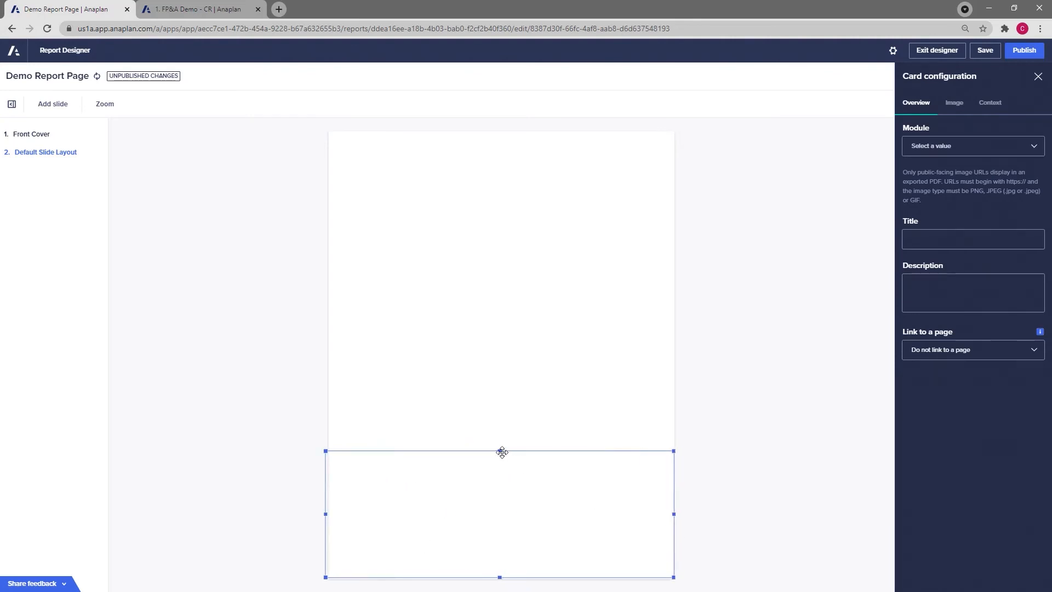
{"action": "left_click_drag", "start_coordinate": [500, 451], "coordinate": [499, 509]}
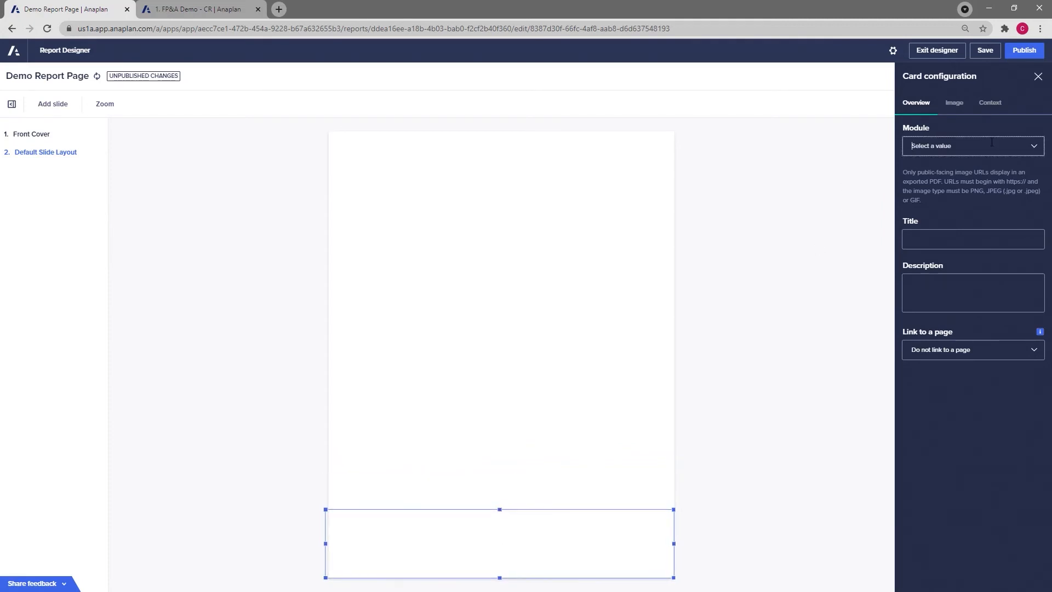
Source the banner image from the AD01 Logo module's Report Banner Colour line item and set its scaling to Stretch.
{"action": "left_click", "coordinate": [942, 173]}
{"action": "left_click", "coordinate": [948, 190]}
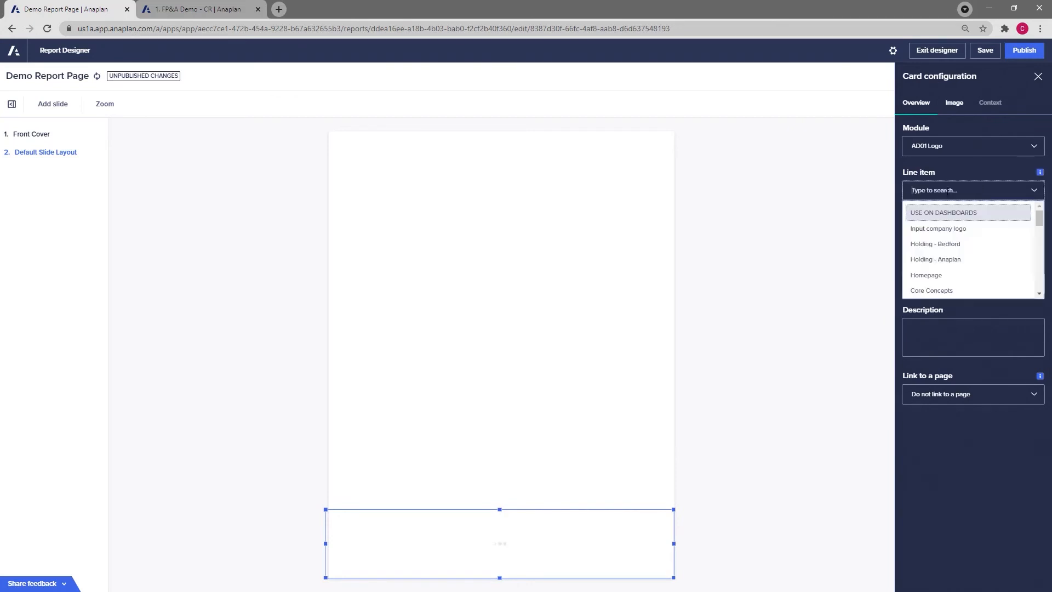
{"action": "scroll", "coordinate": [976, 261], "scroll_direction": "down", "scroll_amount": 5}
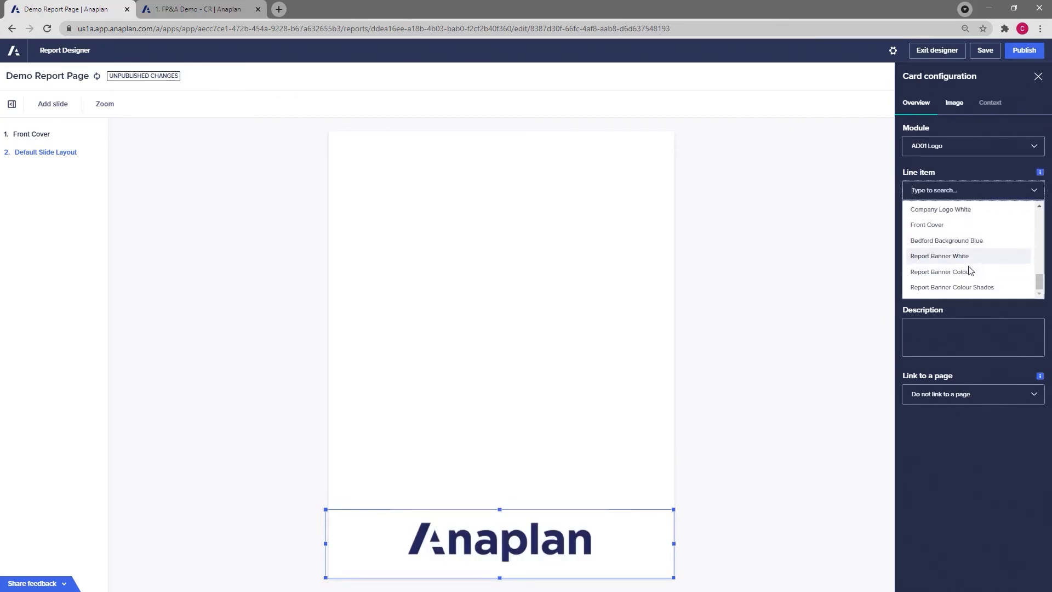
{"action": "left_click", "coordinate": [940, 272]}
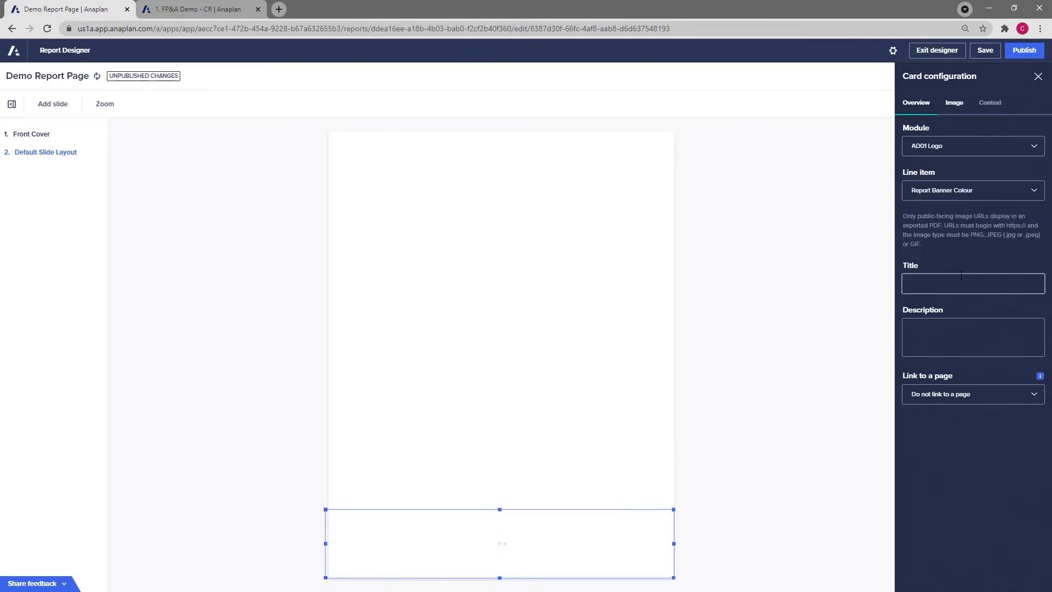
{"action": "left_click", "coordinate": [955, 103]}
{"action": "left_click", "coordinate": [956, 146]}
{"action": "left_click", "coordinate": [931, 184]}
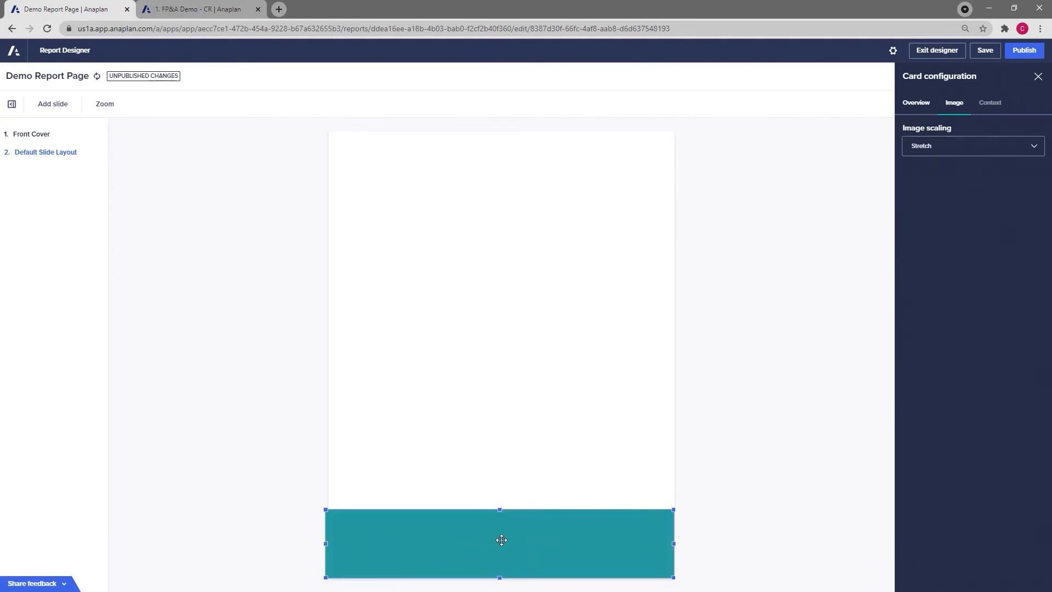
Align the banner with the slide's bottom edge and add a second image card over its left part, shortened to fit the banner's height.
{"action": "left_click_drag", "start_coordinate": [505, 540], "coordinate": [505, 545]}
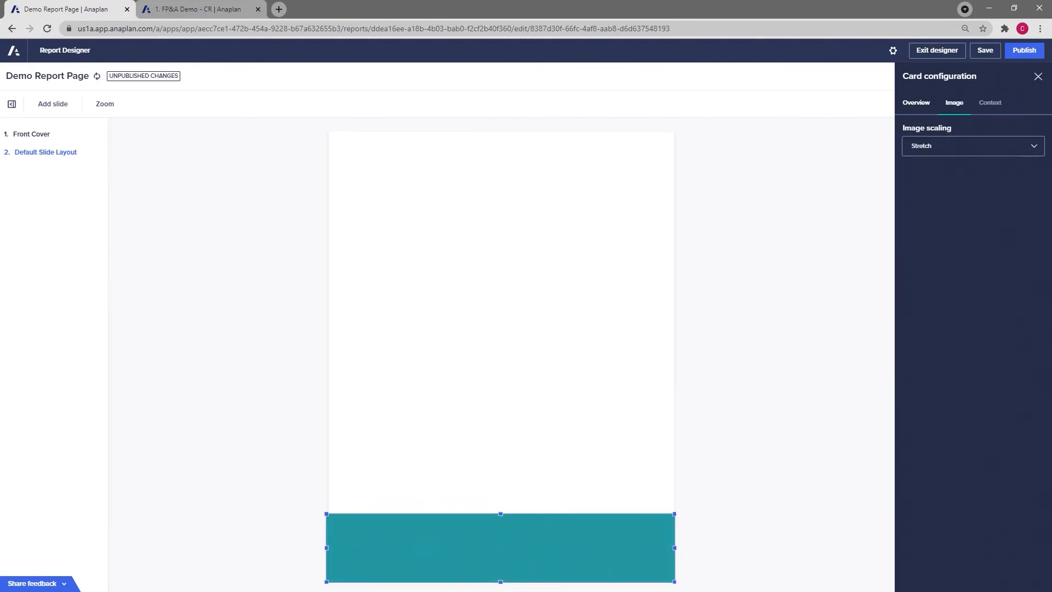
{"action": "left_click", "coordinate": [1039, 76]}
{"action": "left_click_drag", "start_coordinate": [921, 163], "coordinate": [383, 498]}
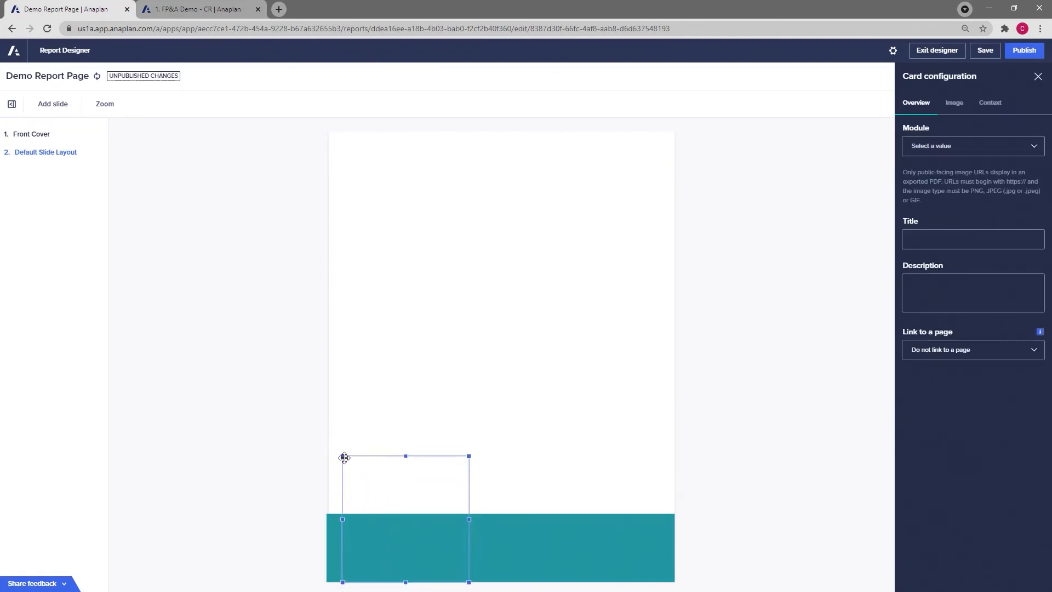
{"action": "left_click_drag", "start_coordinate": [344, 459], "coordinate": [345, 521]}
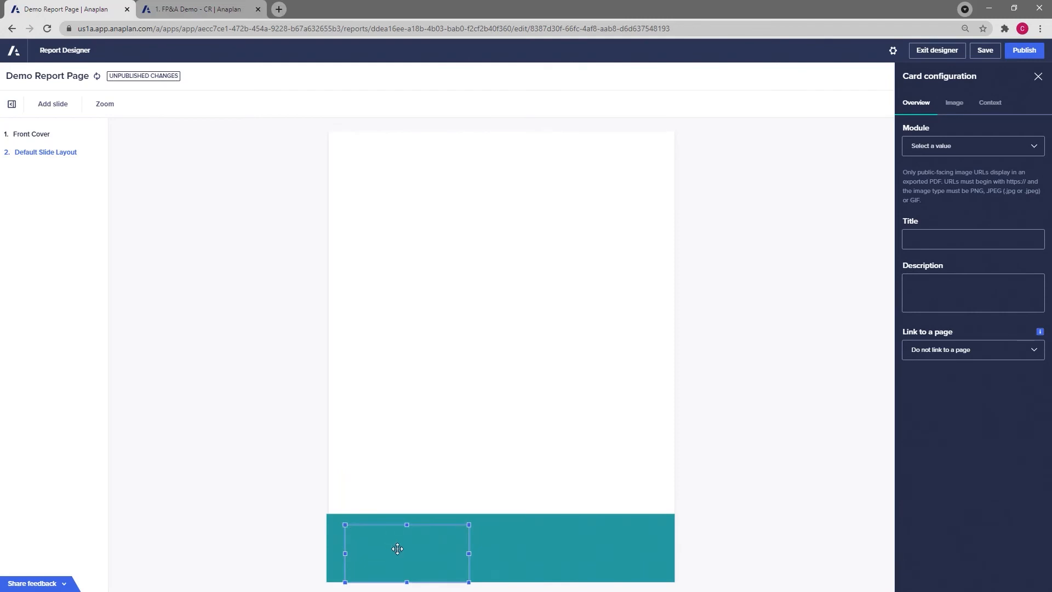
Source the new image card from the AD01 Logo module's Company Logo White line item.
{"action": "left_click", "coordinate": [953, 146]}
{"action": "left_click", "coordinate": [937, 166]}
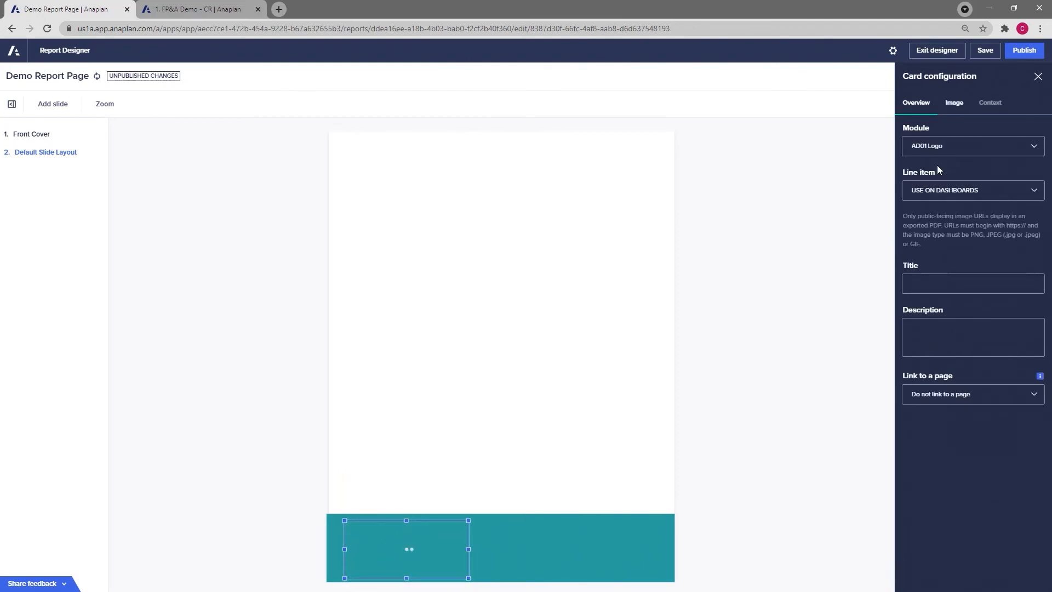
{"action": "left_click", "coordinate": [943, 190]}
{"action": "scroll", "coordinate": [968, 238], "scroll_direction": "down", "scroll_amount": 5}
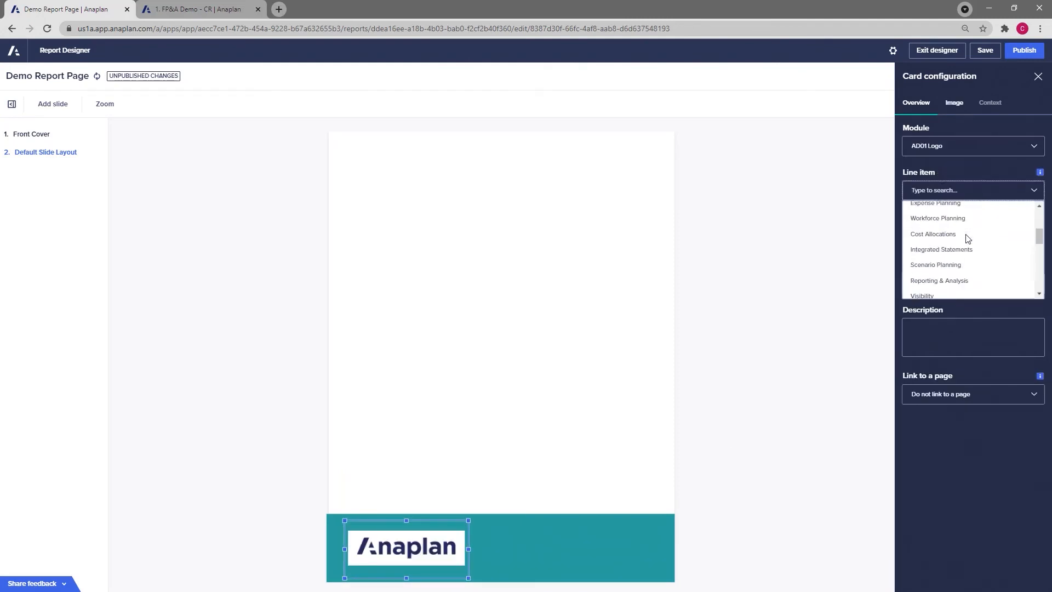
{"action": "scroll", "coordinate": [968, 241], "scroll_direction": "up", "scroll_amount": 5}
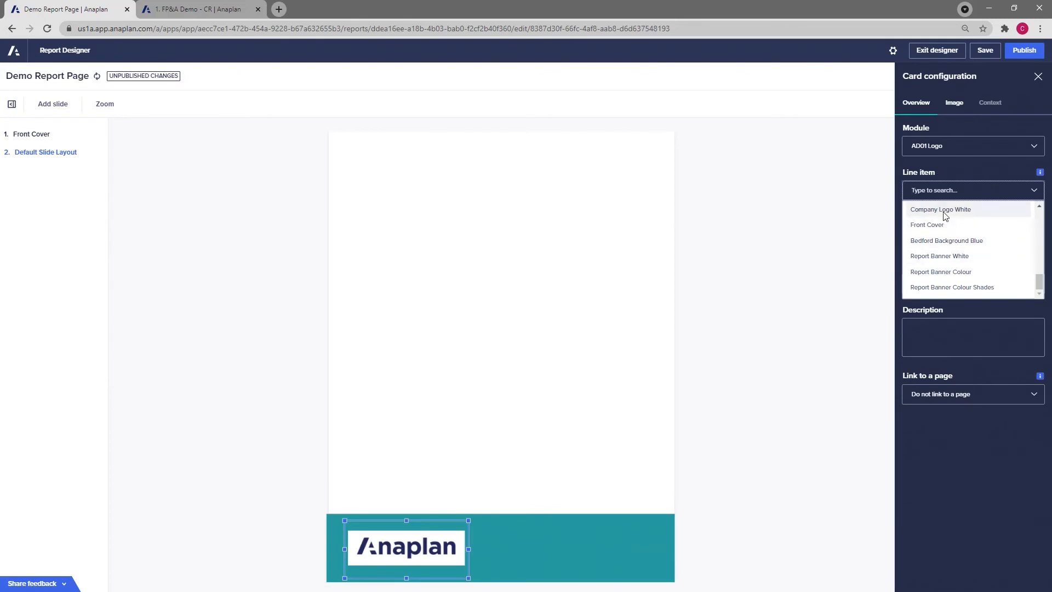
{"action": "left_click", "coordinate": [916, 212]}
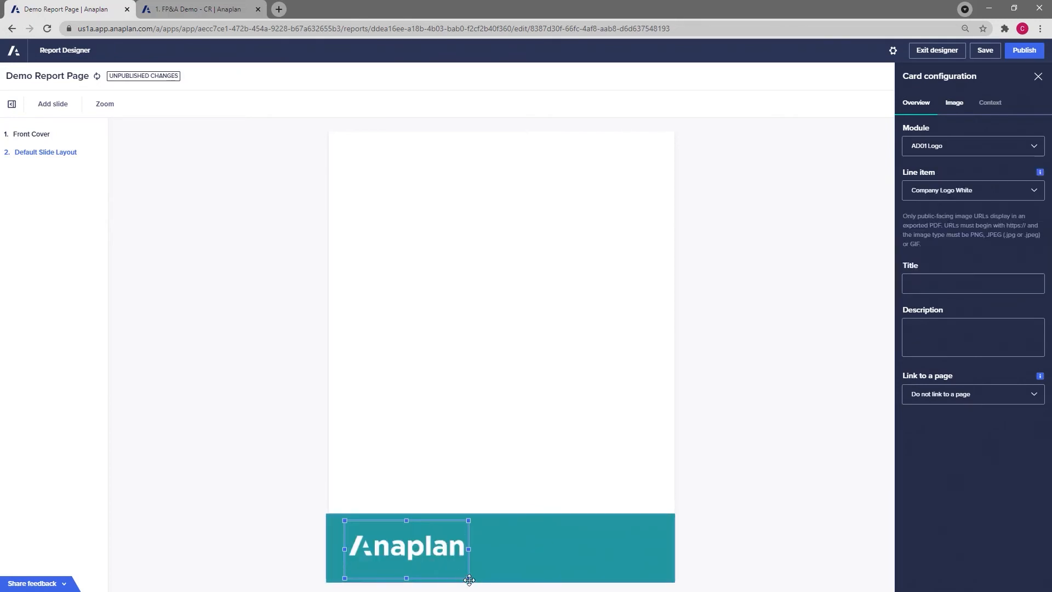
Shrink the logo slightly and reposition it within the banner, and lower the banner's top edge to make it shallower.
{"action": "left_click_drag", "start_coordinate": [467, 578], "coordinate": [461, 571]}
{"action": "left_click_drag", "start_coordinate": [403, 545], "coordinate": [402, 555]}
{"action": "left_click", "coordinate": [503, 515]}
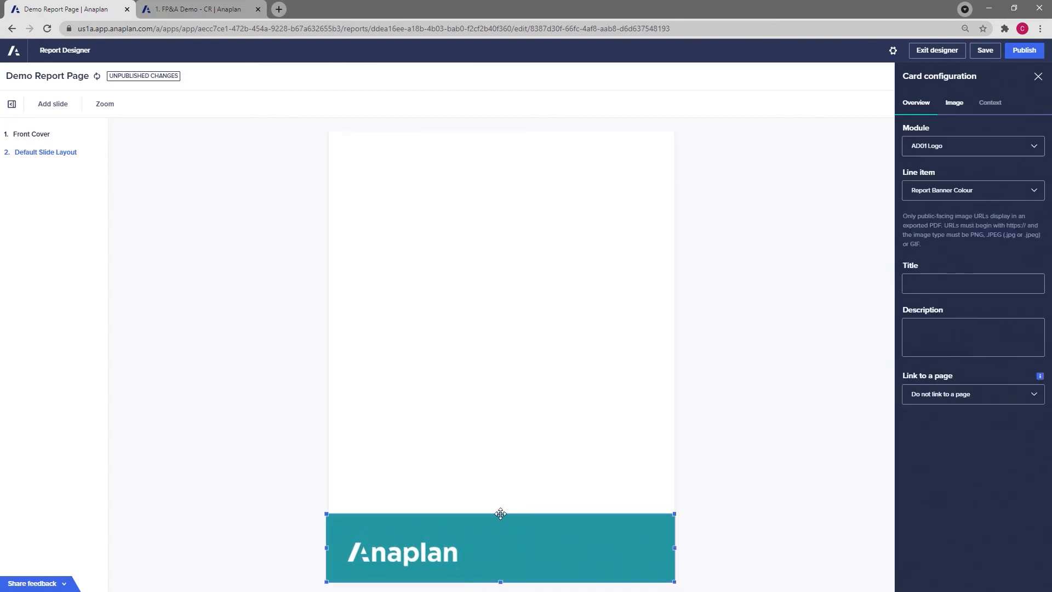
{"action": "left_click_drag", "start_coordinate": [500, 515], "coordinate": [500, 532]}
{"action": "left_click", "coordinate": [724, 507]}
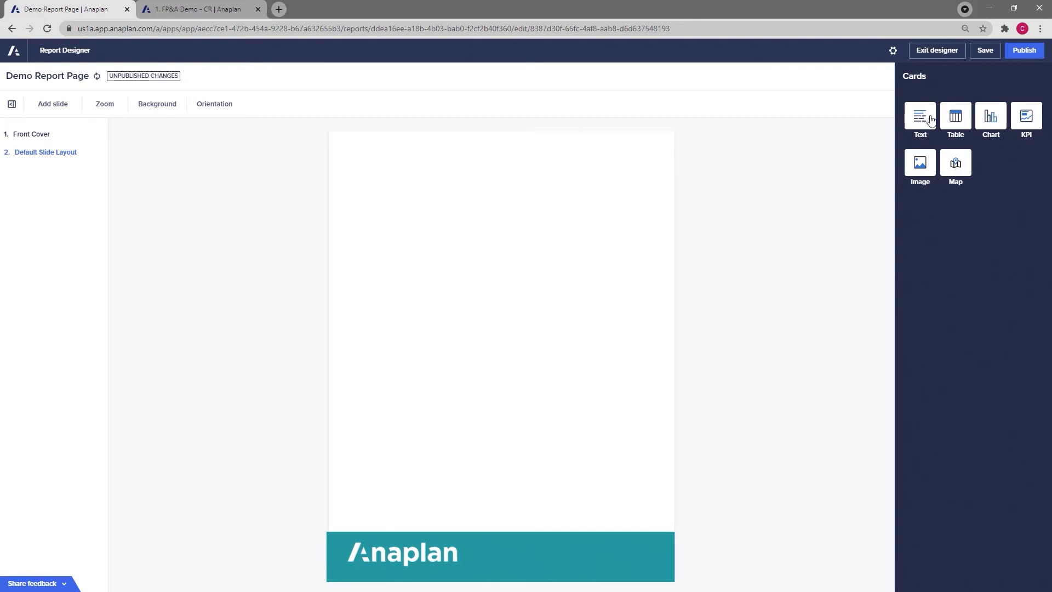
Add a text card reading "Heading" near the slide's upper left and format the text as bold teal Heading 1.
{"action": "left_click_drag", "start_coordinate": [926, 117], "coordinate": [387, 169]}
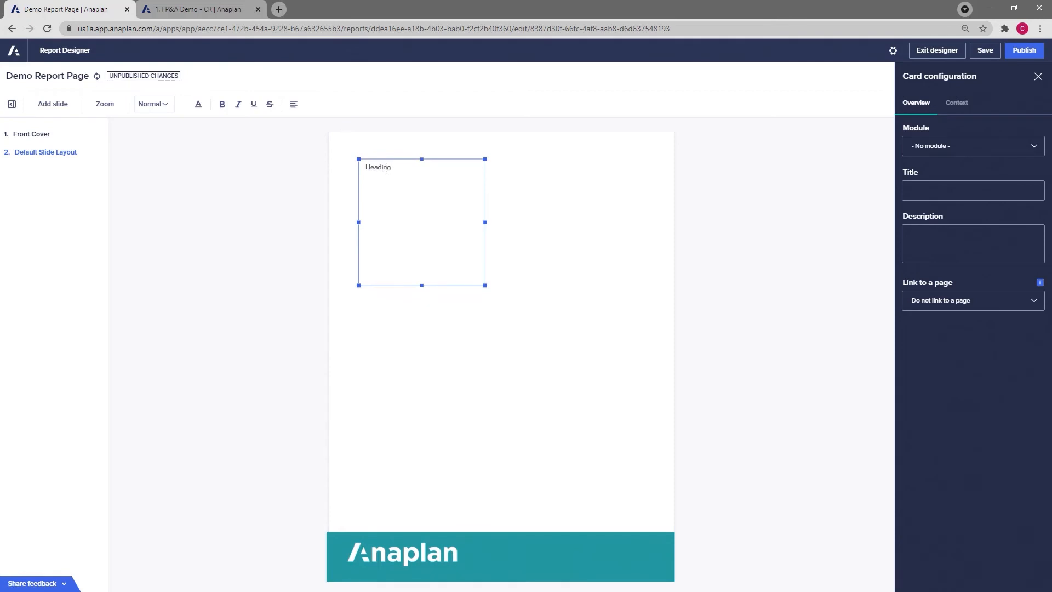
{"action": "double_click", "coordinate": [387, 170]}
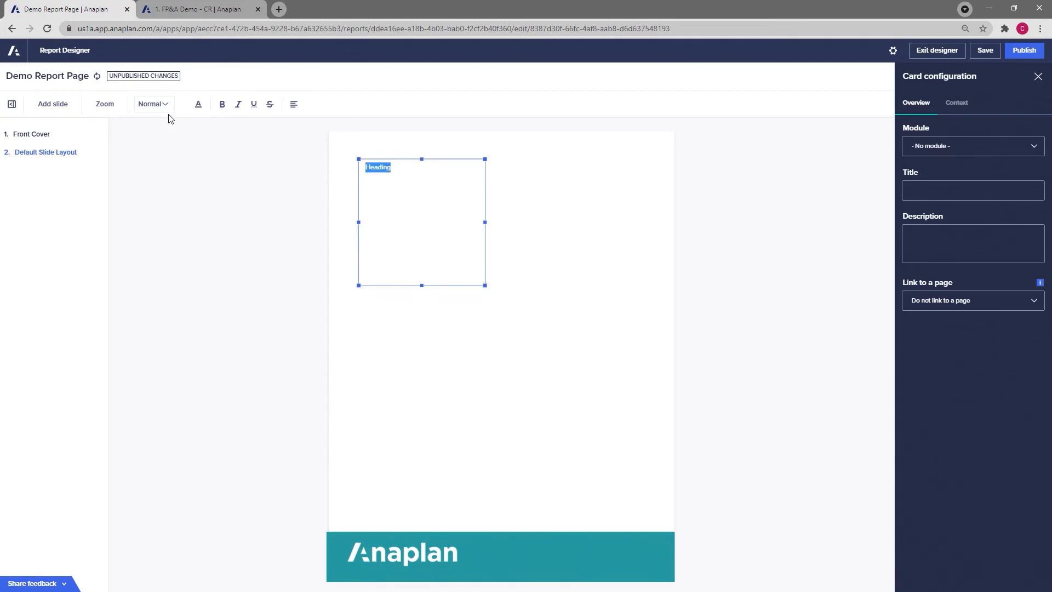
{"action": "left_click", "coordinate": [198, 105]}
{"action": "left_click", "coordinate": [210, 205]}
{"action": "left_click", "coordinate": [222, 105]}
{"action": "left_click", "coordinate": [164, 104]}
{"action": "left_click", "coordinate": [165, 159]}
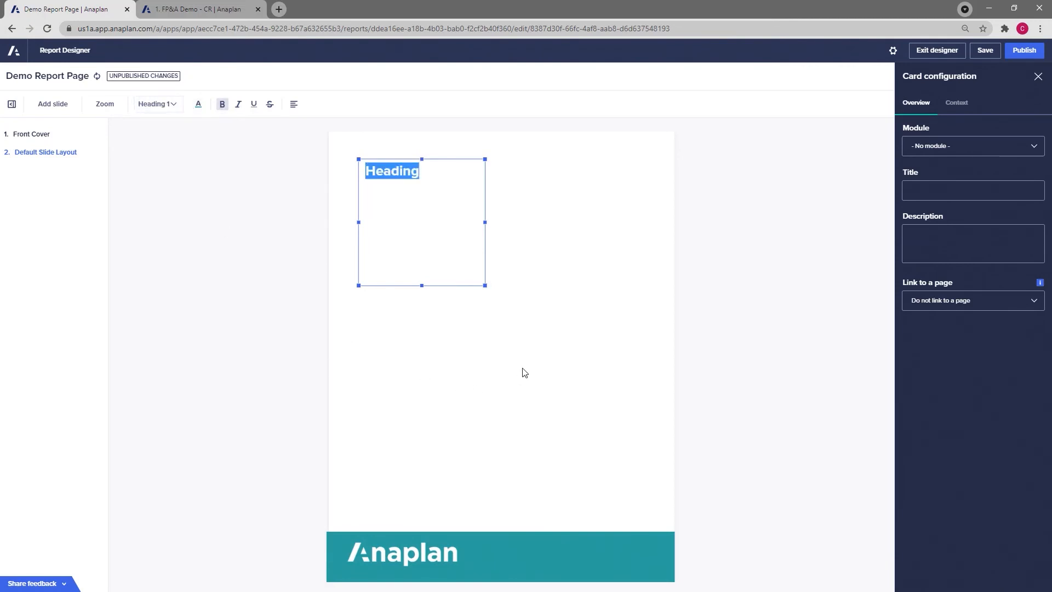
Deselect the heading card and duplicate the Default Slide Layout slide.
{"action": "left_click", "coordinate": [522, 354]}
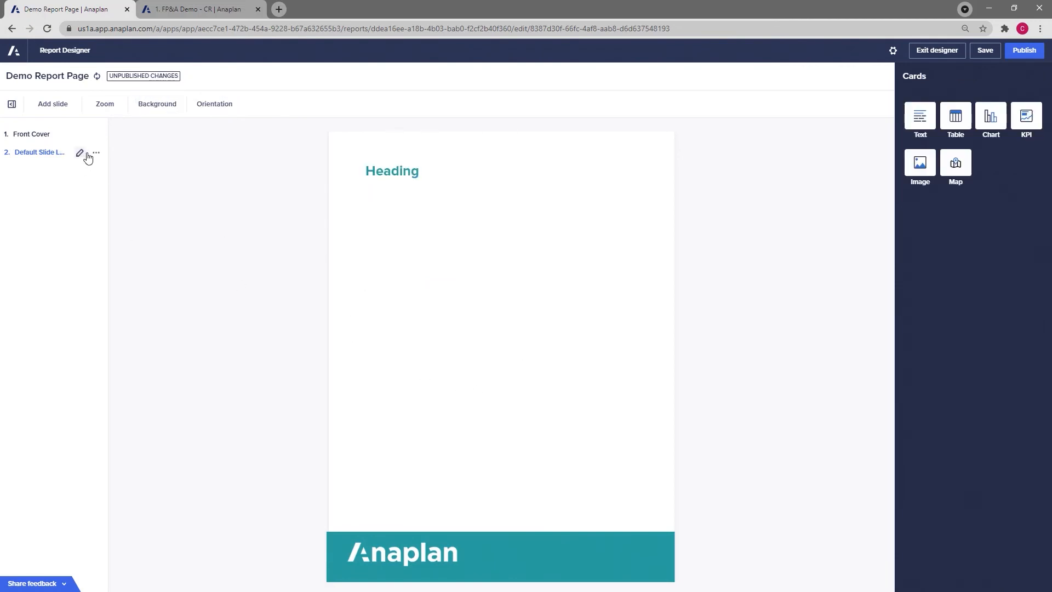
{"action": "left_click", "coordinate": [97, 156]}
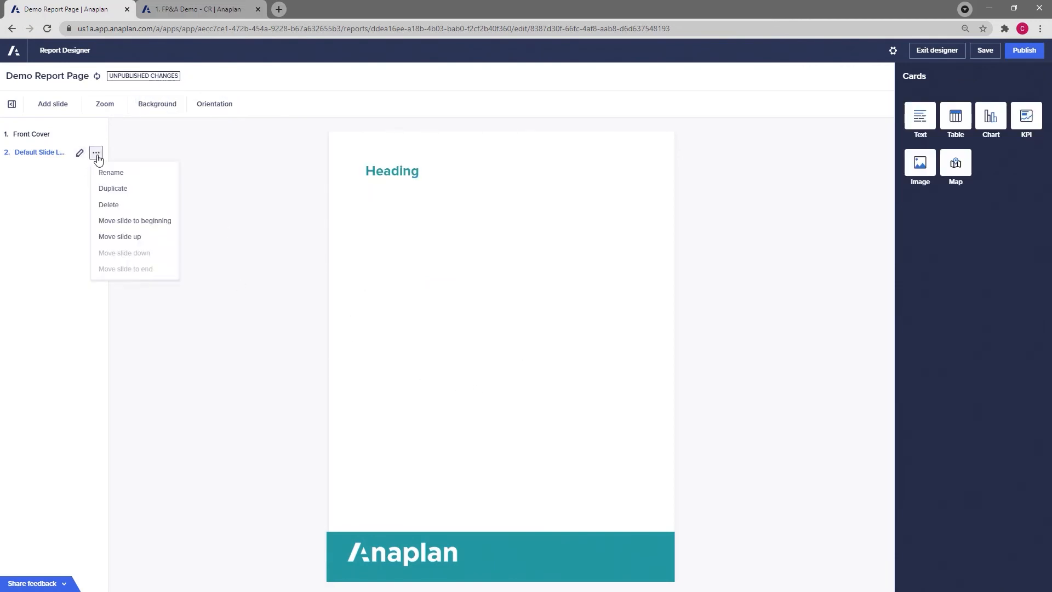
{"action": "left_click", "coordinate": [109, 191]}
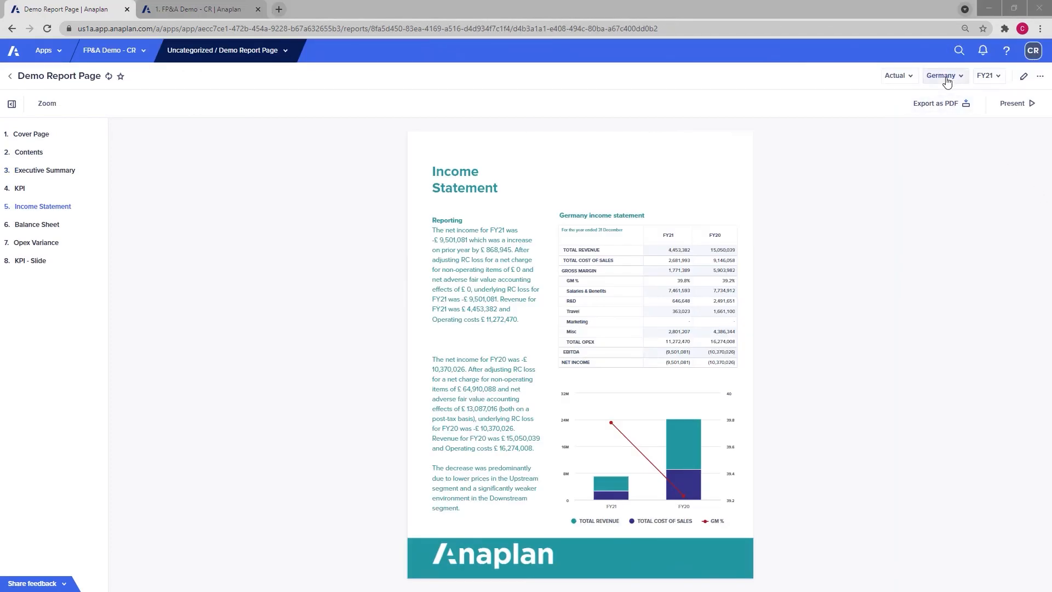
Switch the report's country selection to United Kingdom on the Income Statement slide, and to Total Company on the KPI slide.
{"action": "left_click", "coordinate": [948, 80]}
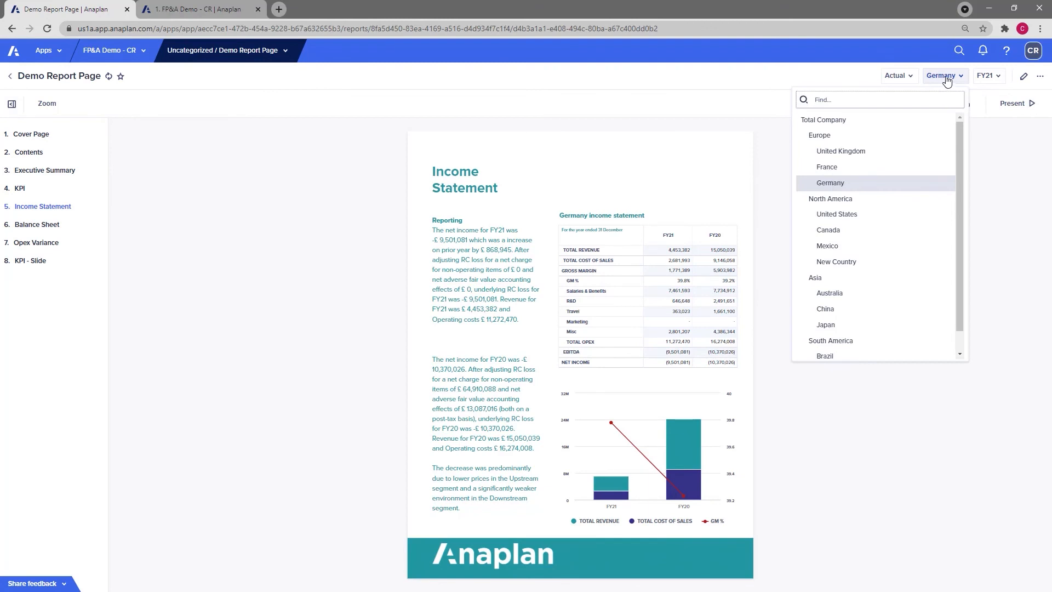
{"action": "left_click", "coordinate": [843, 151]}
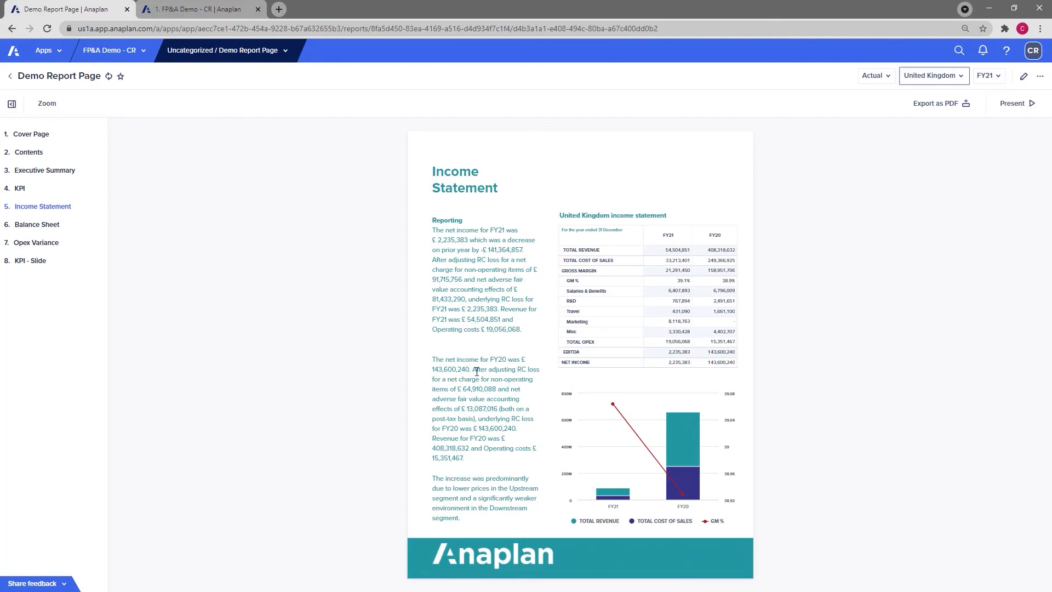
{"action": "left_click", "coordinate": [20, 188]}
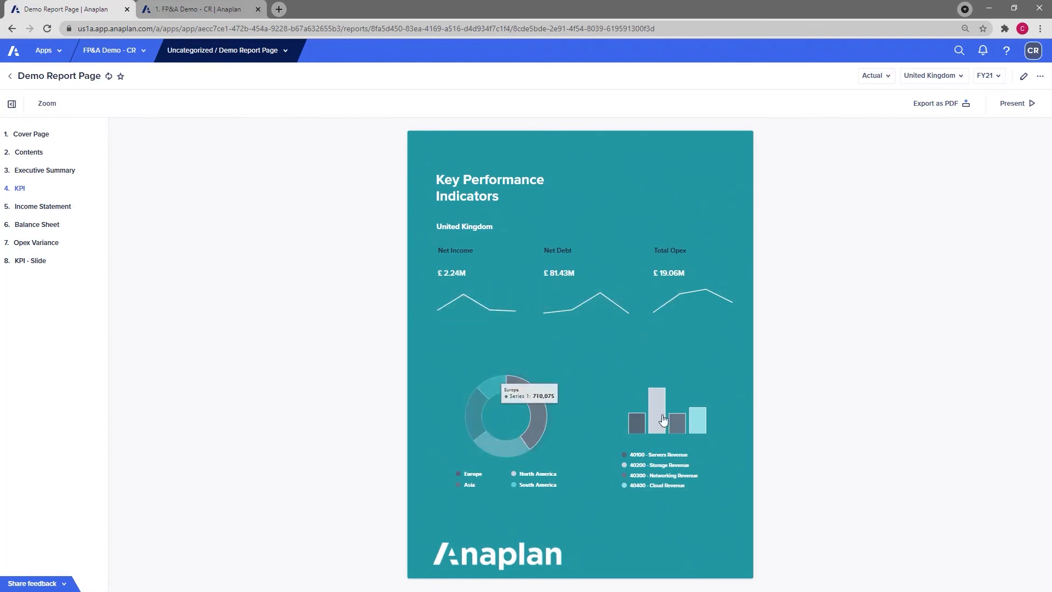
{"action": "left_click", "coordinate": [927, 75]}
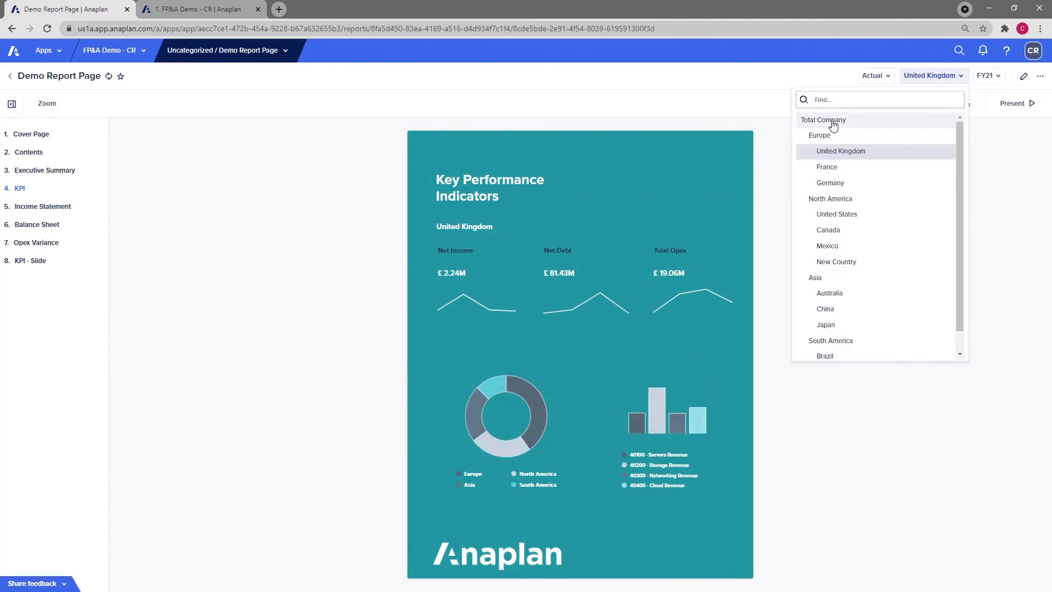
{"action": "left_click", "coordinate": [833, 125]}
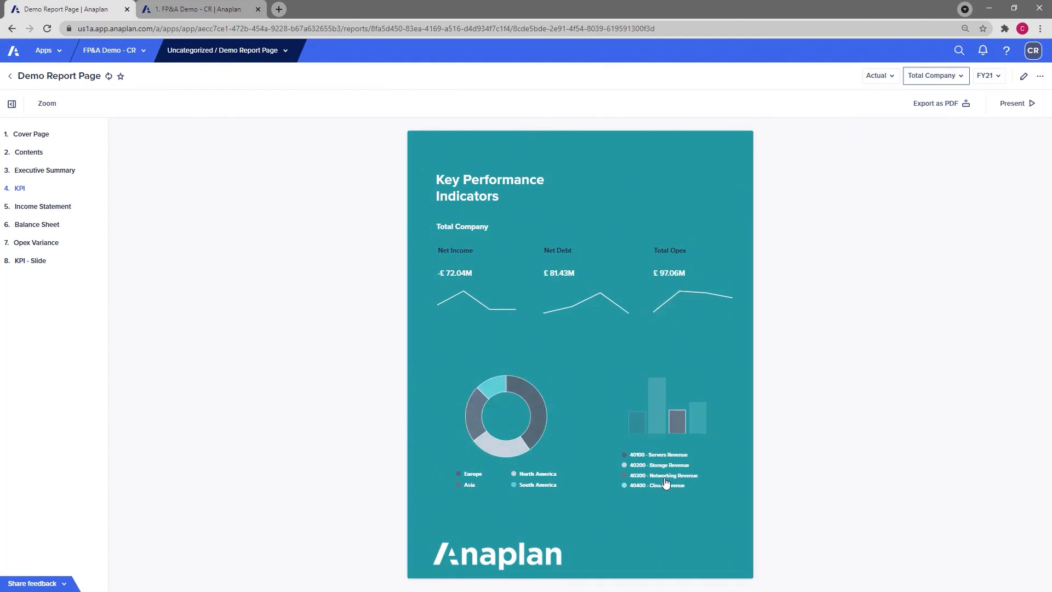
Present the report from the Cover Page and advance through the slides to Key Performance Indicators.
{"action": "left_click", "coordinate": [35, 135]}
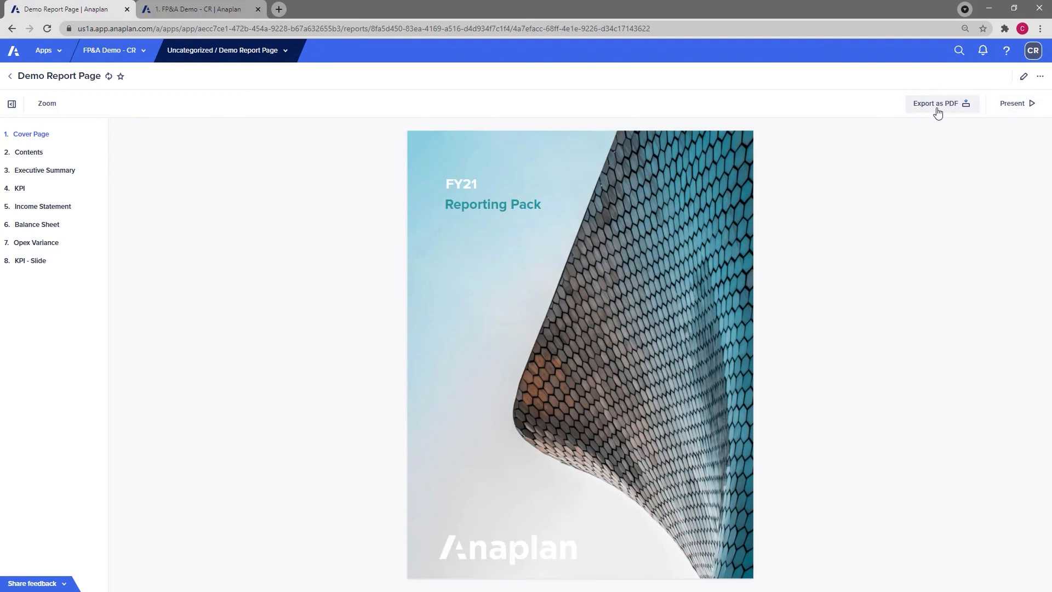
{"action": "left_click", "coordinate": [1015, 104]}
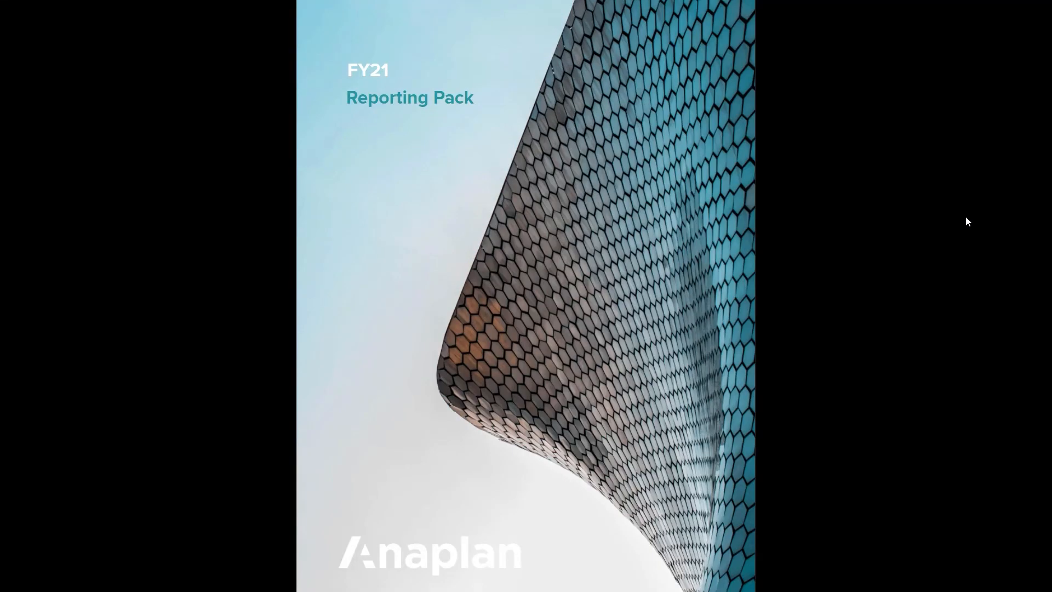
{"action": "key", "text": "Right"}
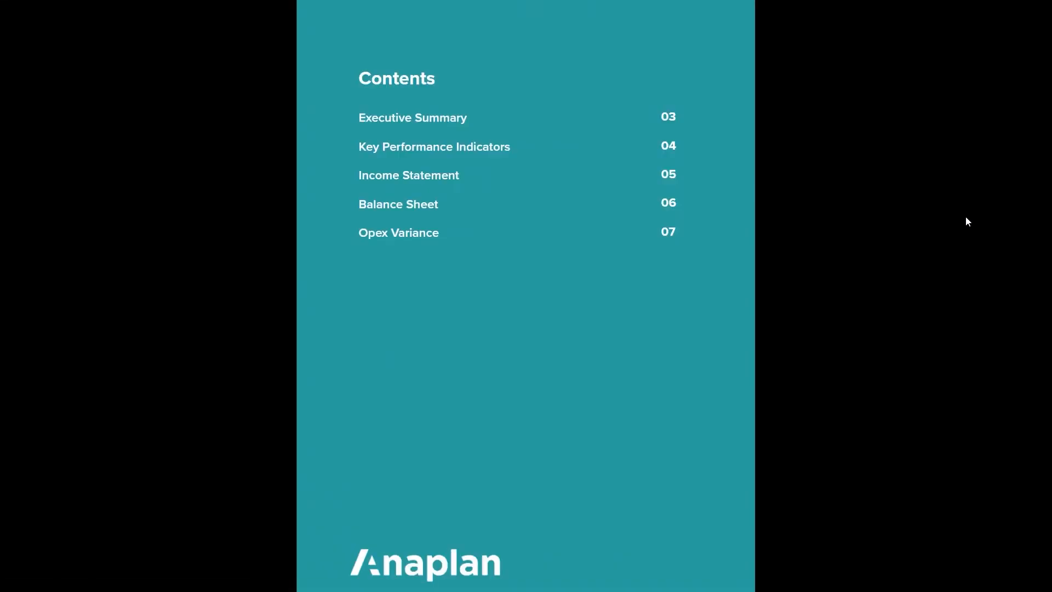
{"action": "key", "text": "Right"}
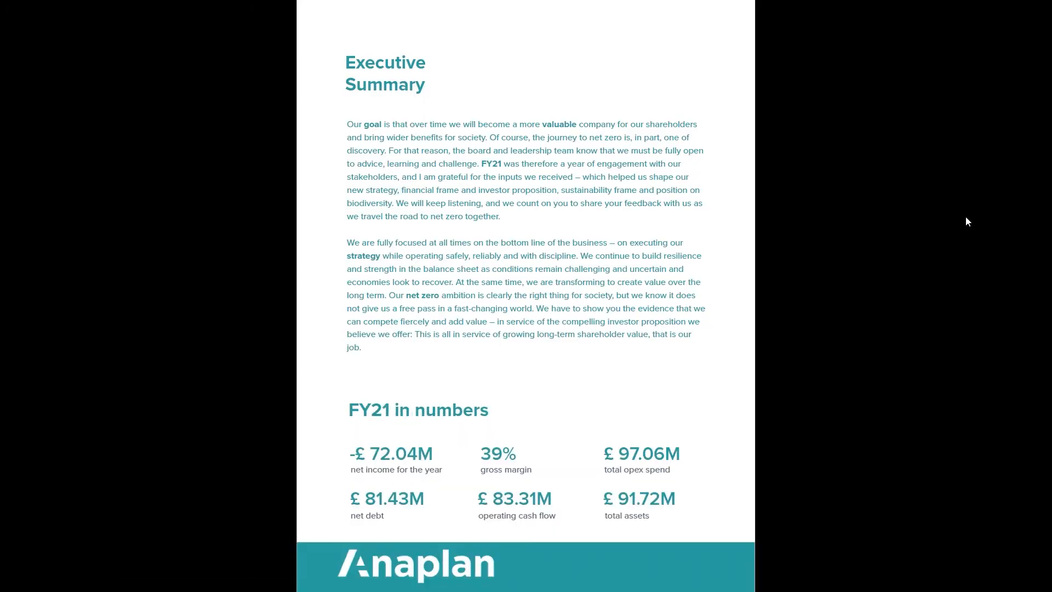
{"action": "key", "text": "Right"}
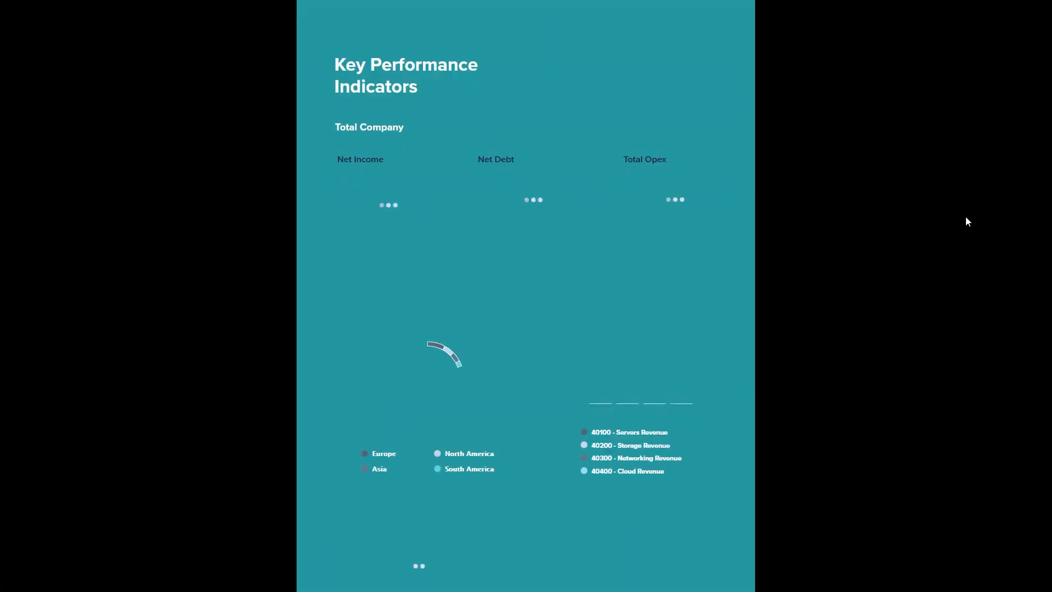